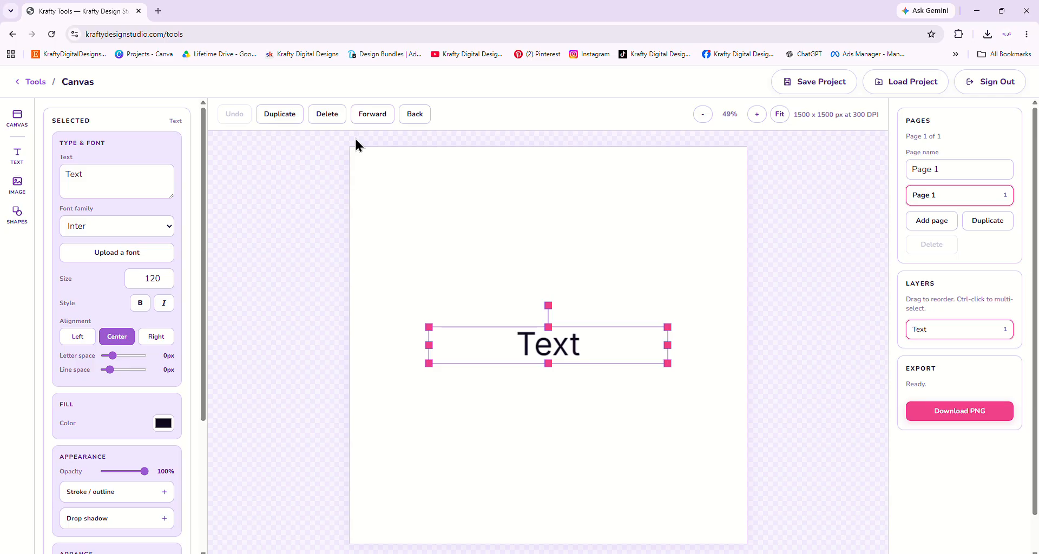
Resize the canvas to 2000 x 1500 pixels, using pixels as the unit.
{"action": "left_click", "coordinate": [17, 124]}
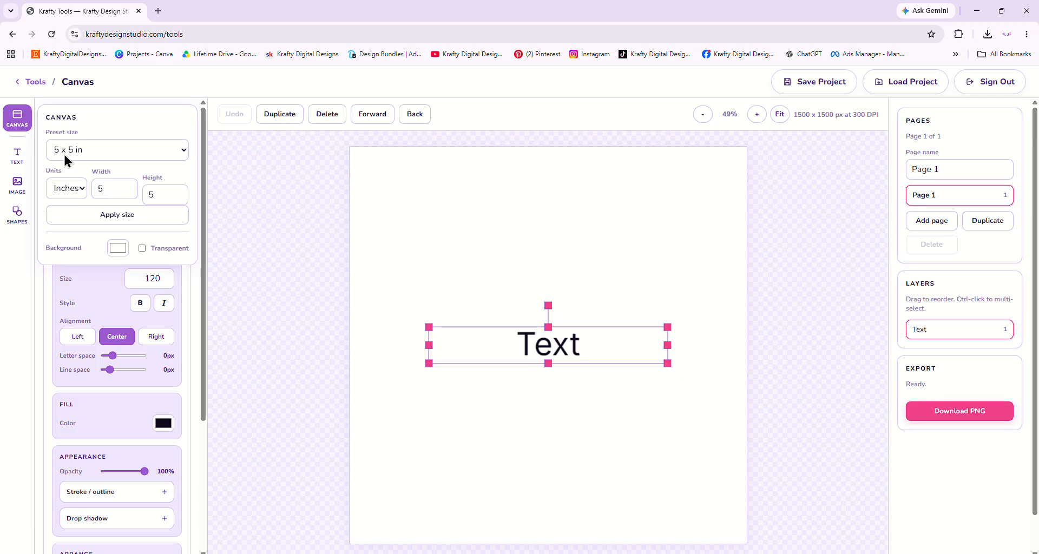
{"action": "left_click", "coordinate": [66, 189]}
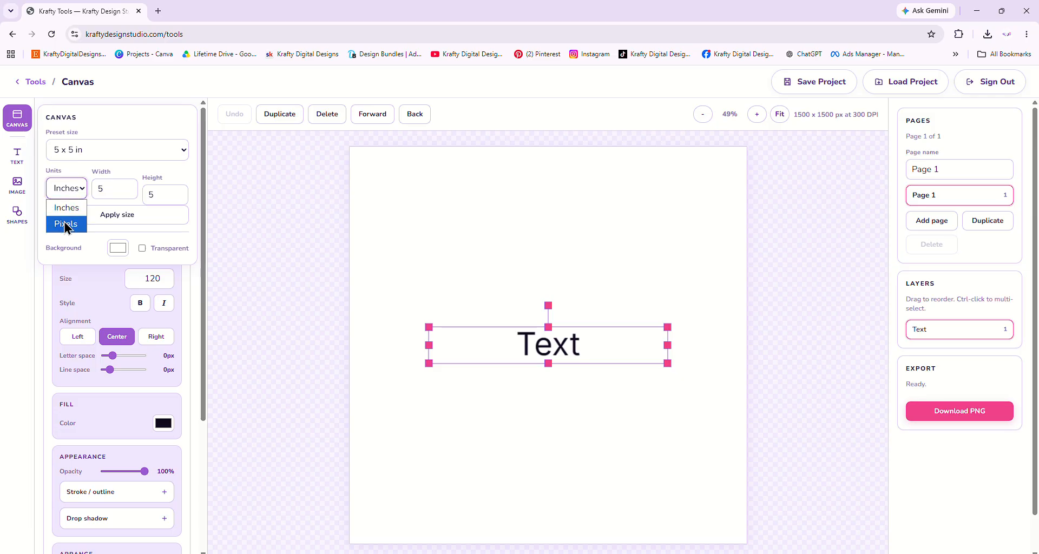
{"action": "left_click", "coordinate": [64, 222]}
{"action": "left_click_drag", "start_coordinate": [103, 188], "coordinate": [92, 189]}
{"action": "type", "text": "2000"}
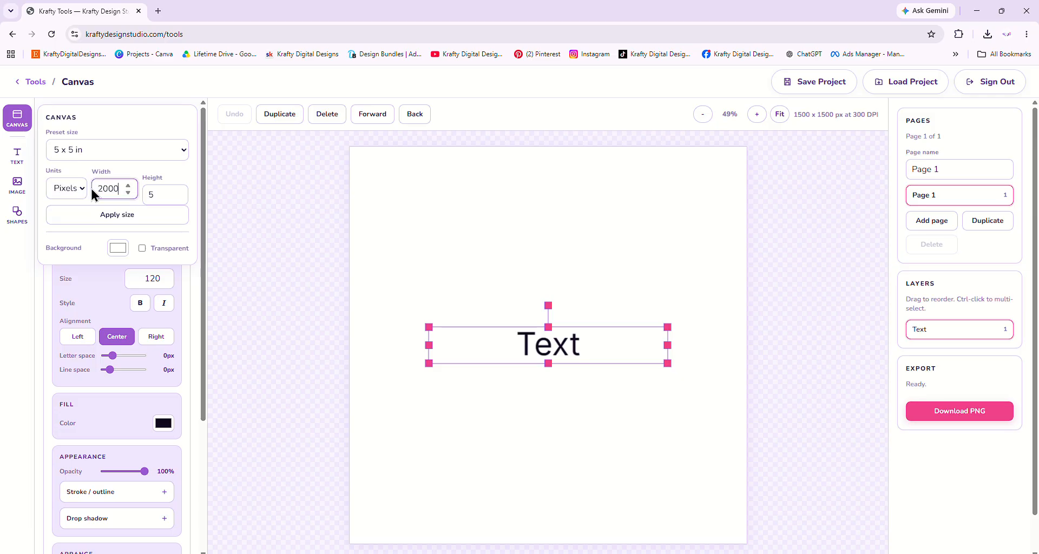
{"action": "key", "text": "Tab"}
{"action": "left_click", "coordinate": [120, 216]}
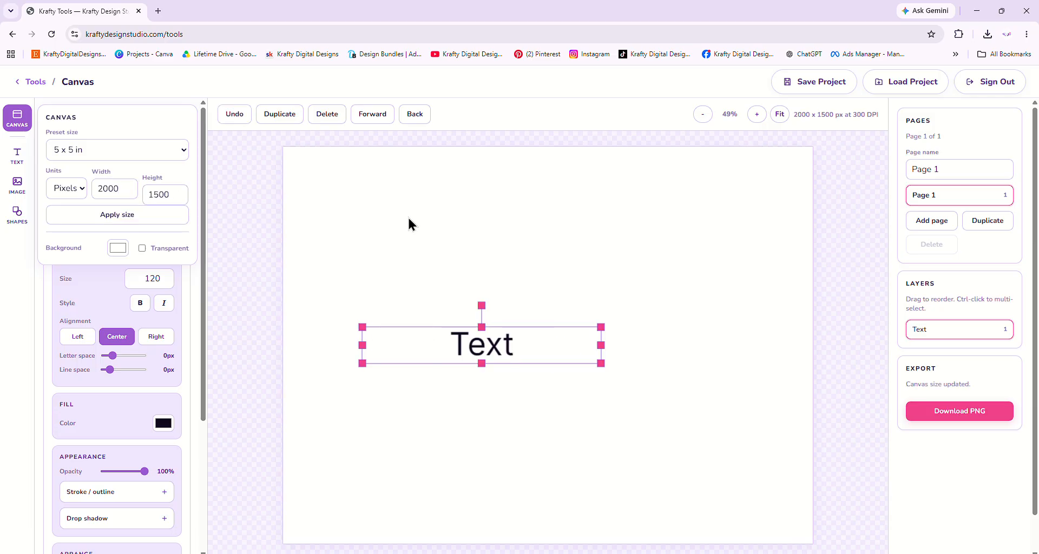
{"action": "left_click", "coordinate": [5, 115]}
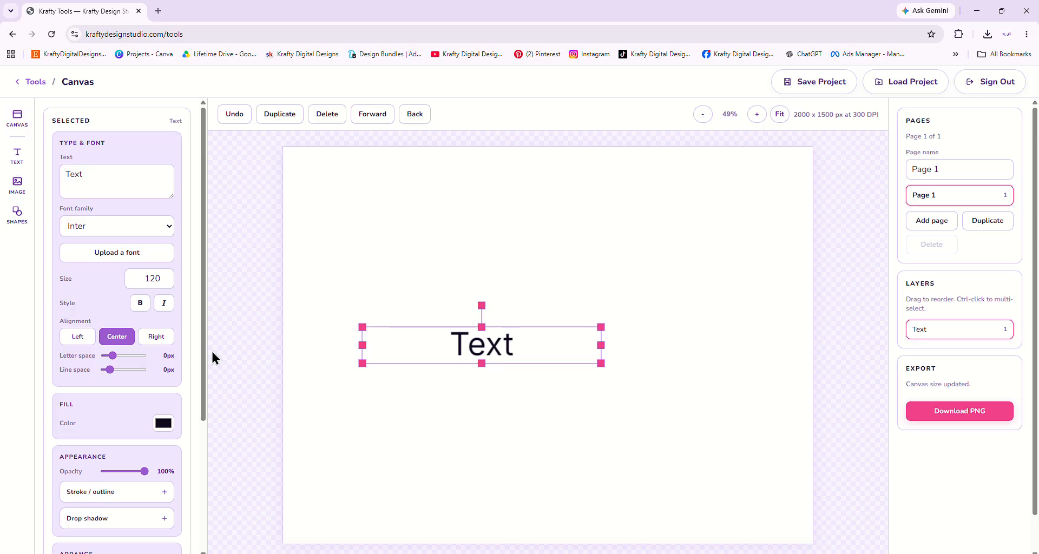
Try a transparent canvas background and switch it back to the solid white one.
{"action": "left_click", "coordinate": [12, 126]}
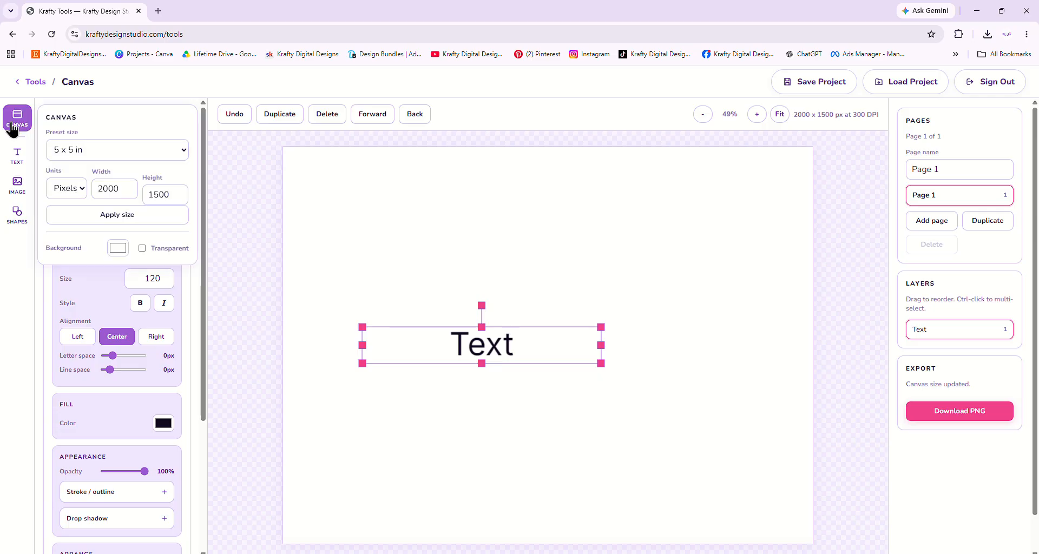
{"action": "left_click", "coordinate": [438, 236]}
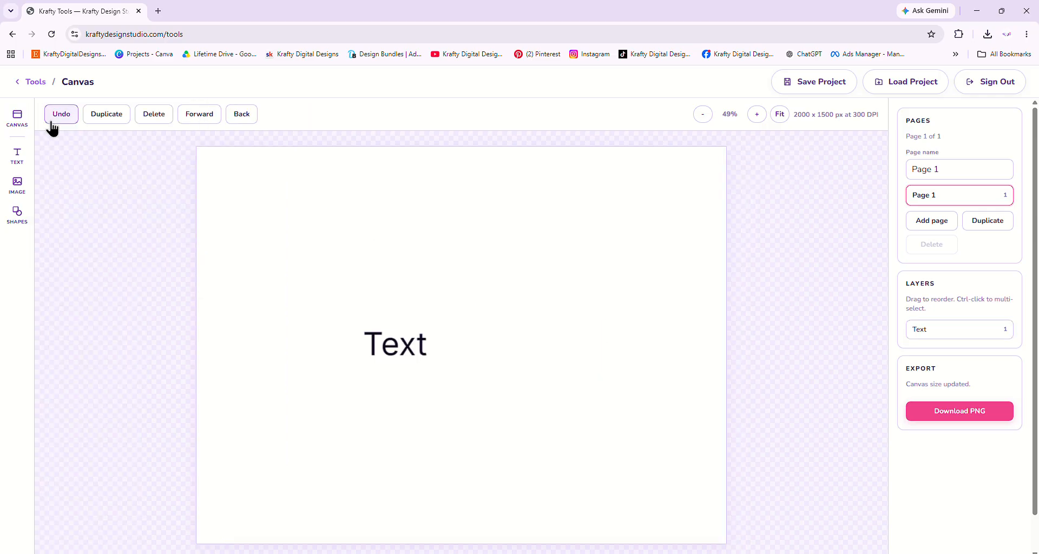
{"action": "left_click", "coordinate": [11, 116]}
{"action": "left_click", "coordinate": [142, 248]}
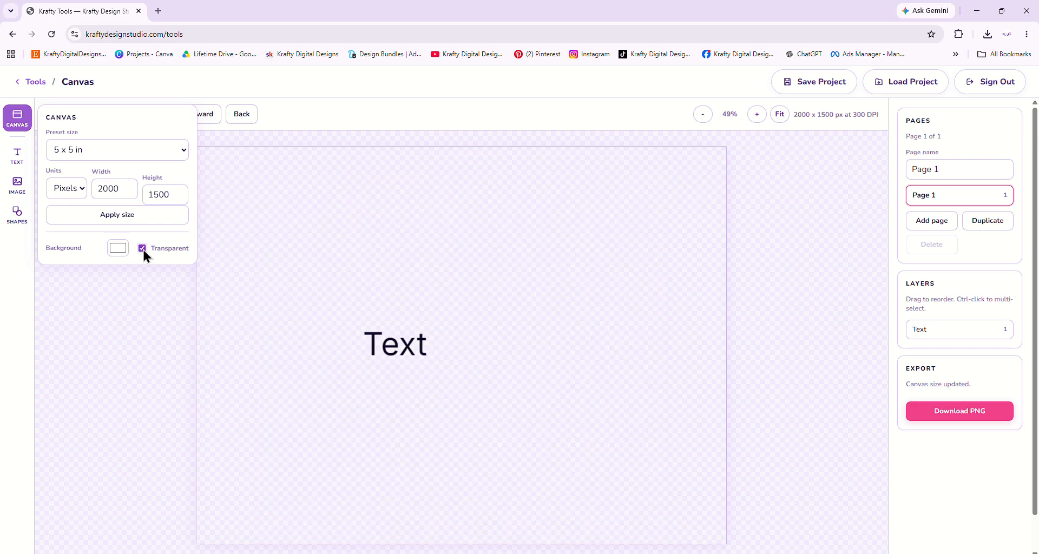
{"action": "left_click", "coordinate": [143, 249]}
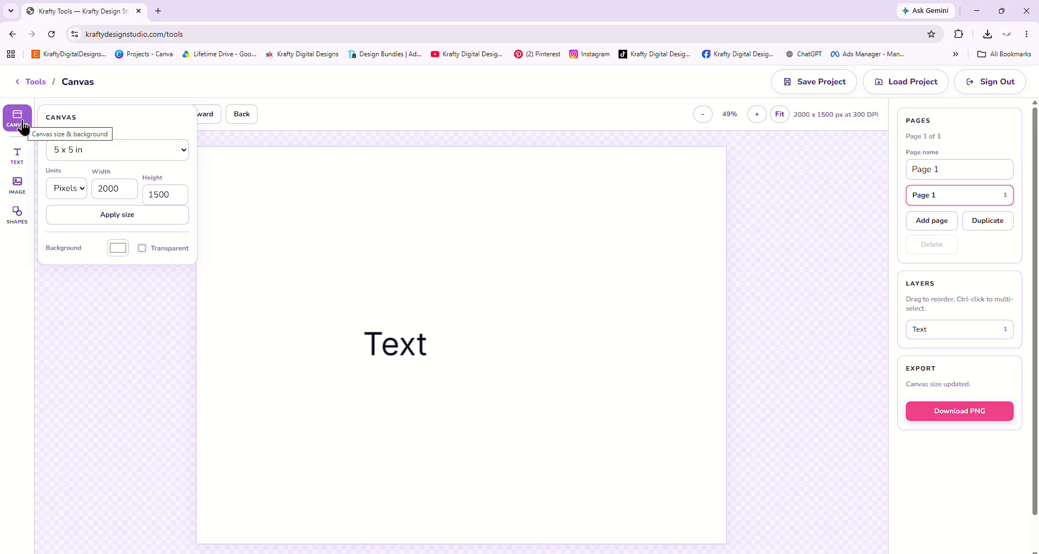
{"action": "left_click", "coordinate": [17, 118]}
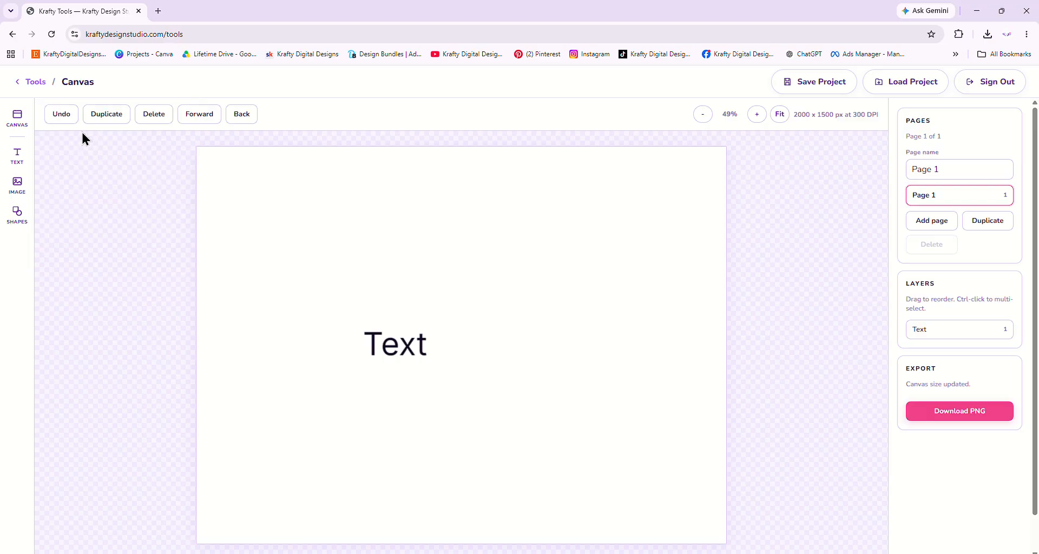
Move the text box to near the centre of the canvas and deselect it.
{"action": "left_click", "coordinate": [391, 349]}
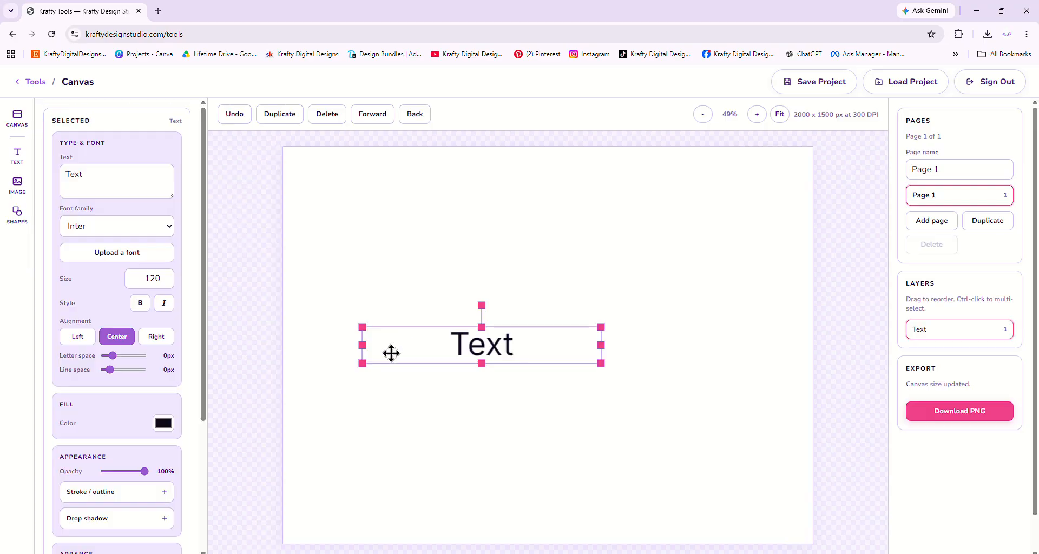
{"action": "left_click_drag", "start_coordinate": [473, 343], "coordinate": [548, 357]}
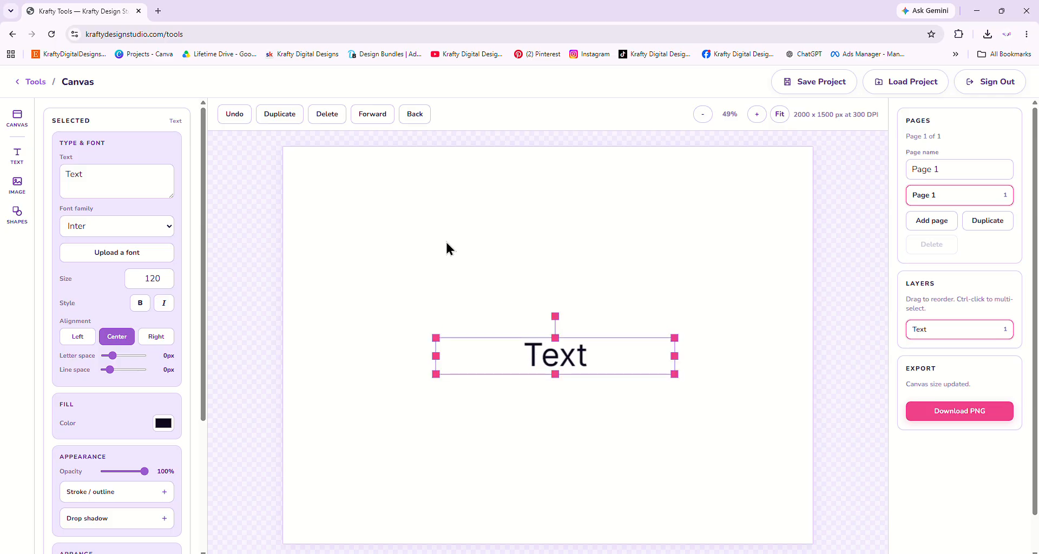
{"action": "left_click", "coordinate": [434, 285]}
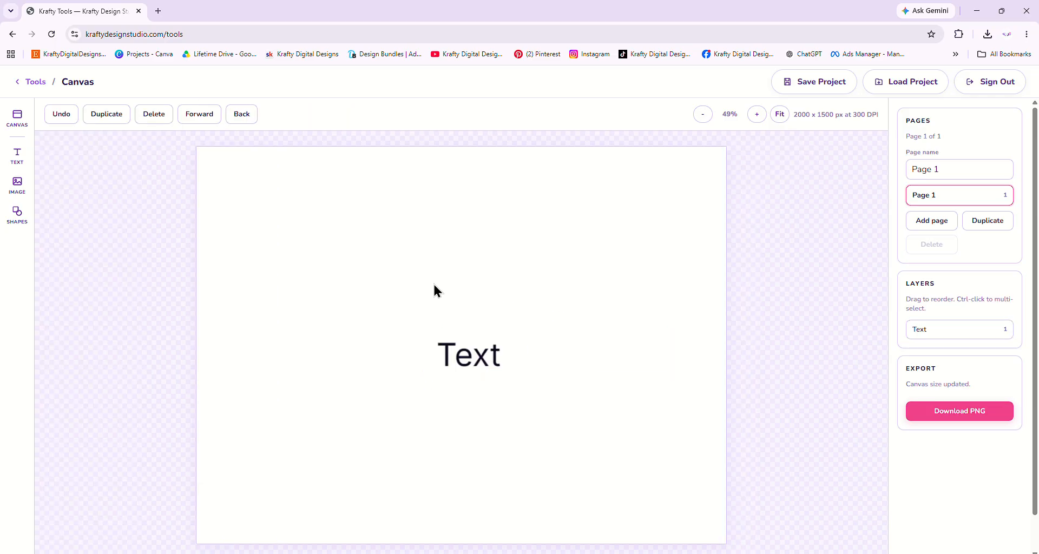
Try a slight rotation of the text box and reset its rotation to 0 degrees.
{"action": "left_click", "coordinate": [470, 355]}
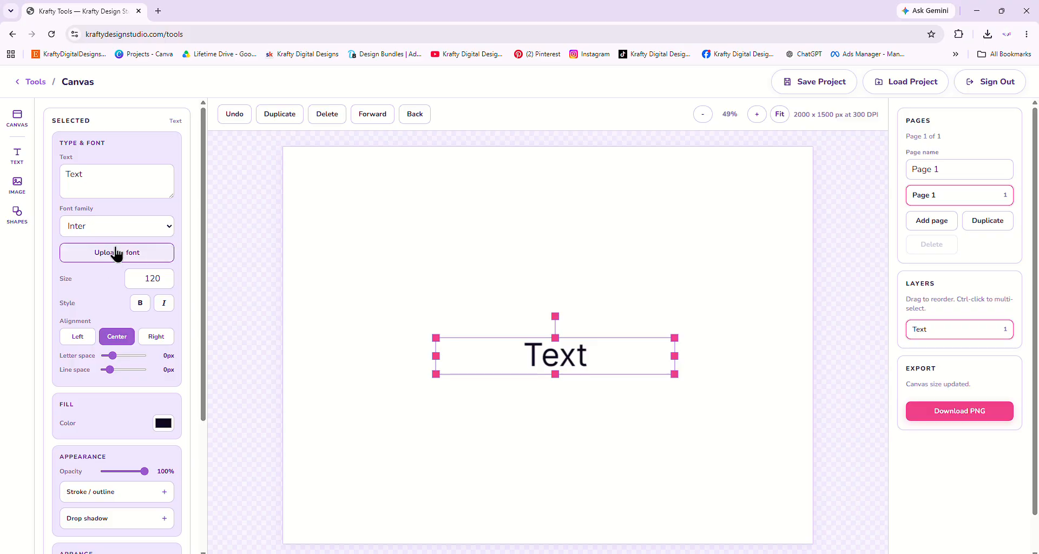
{"action": "left_click_drag", "start_coordinate": [202, 207], "coordinate": [201, 209]}
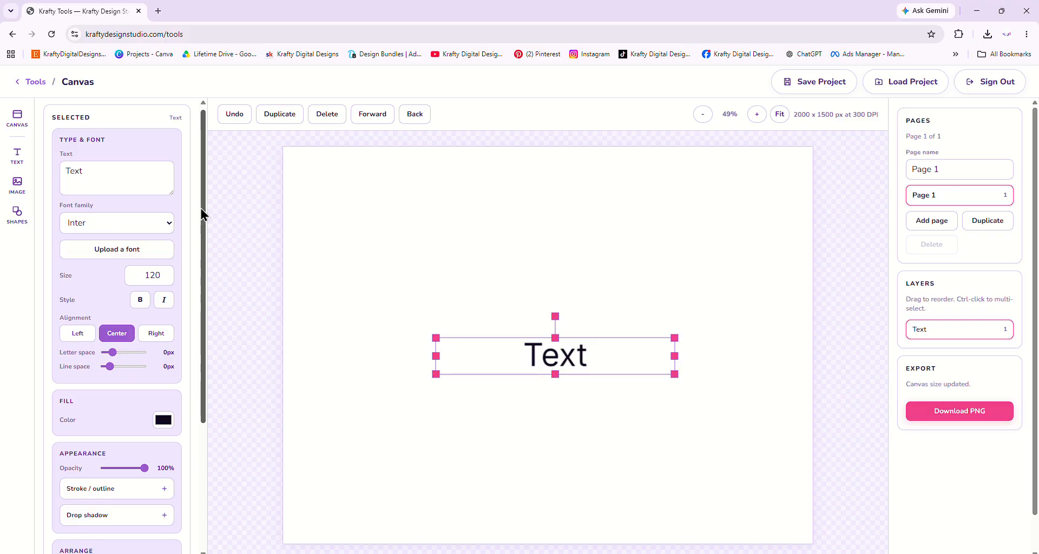
{"action": "scroll", "coordinate": [184, 211], "scroll_direction": "down", "scroll_amount": 1}
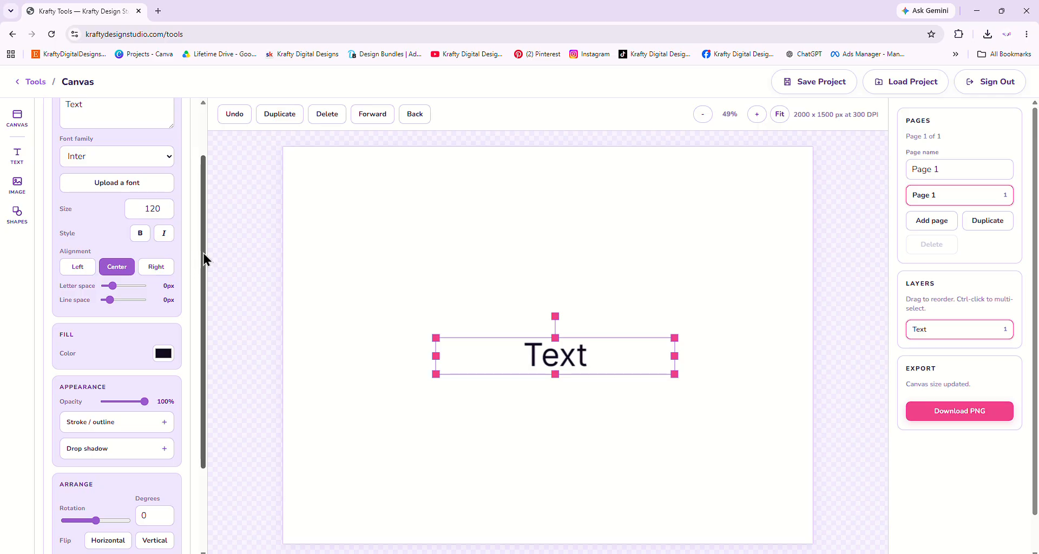
{"action": "left_click_drag", "start_coordinate": [204, 253], "coordinate": [190, 354]}
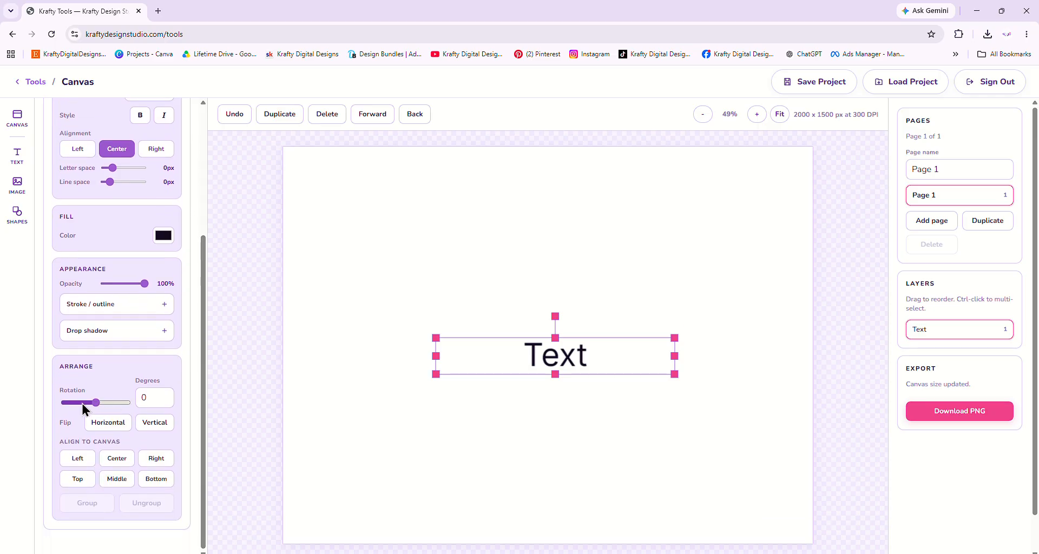
{"action": "left_click_drag", "start_coordinate": [555, 316], "coordinate": [554, 313]}
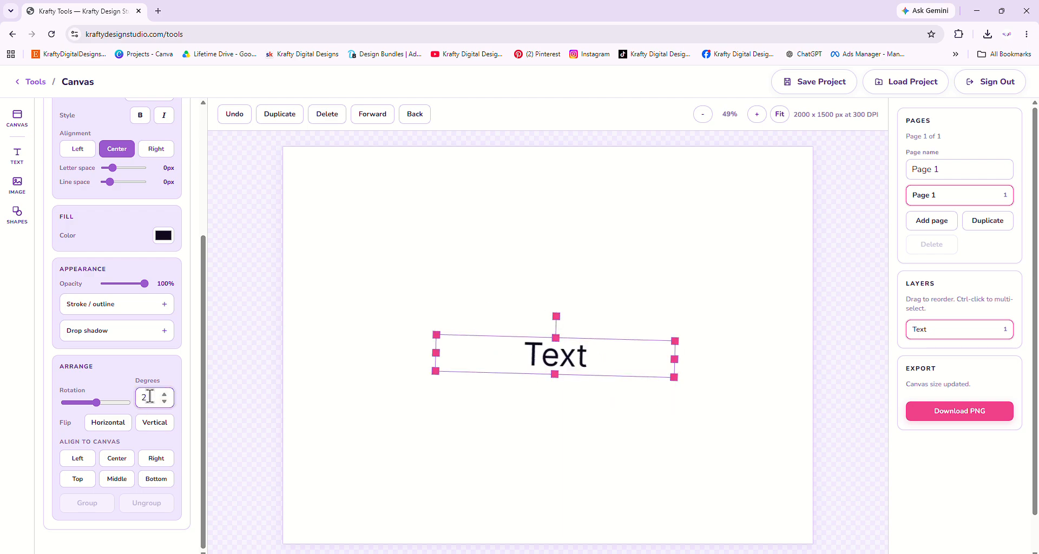
{"action": "left_click_drag", "start_coordinate": [150, 397], "coordinate": [138, 397]}
{"action": "type", "text": "0"}
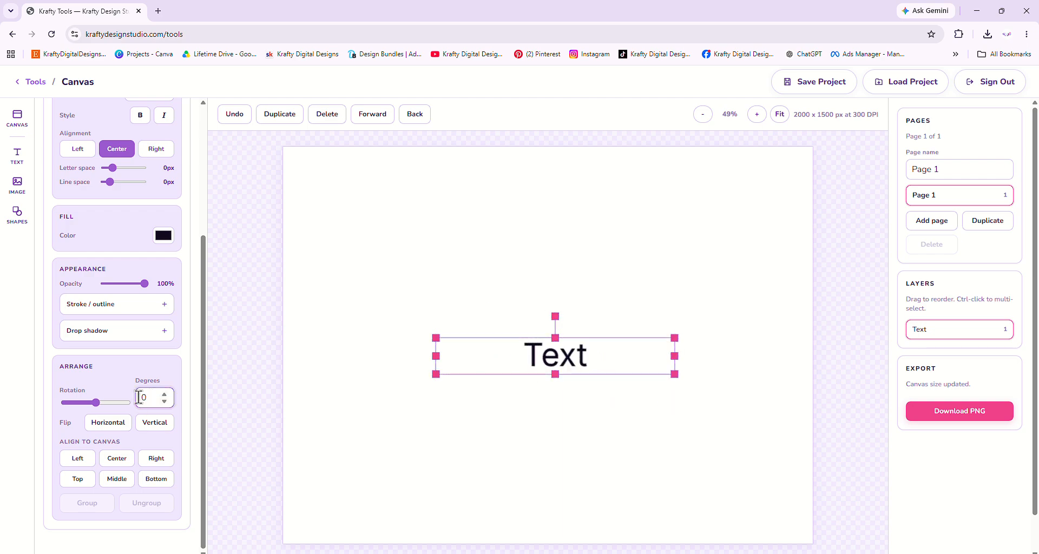
Examine the stroke / outline and drop shadow settings of the selected text.
{"action": "left_click", "coordinate": [164, 304]}
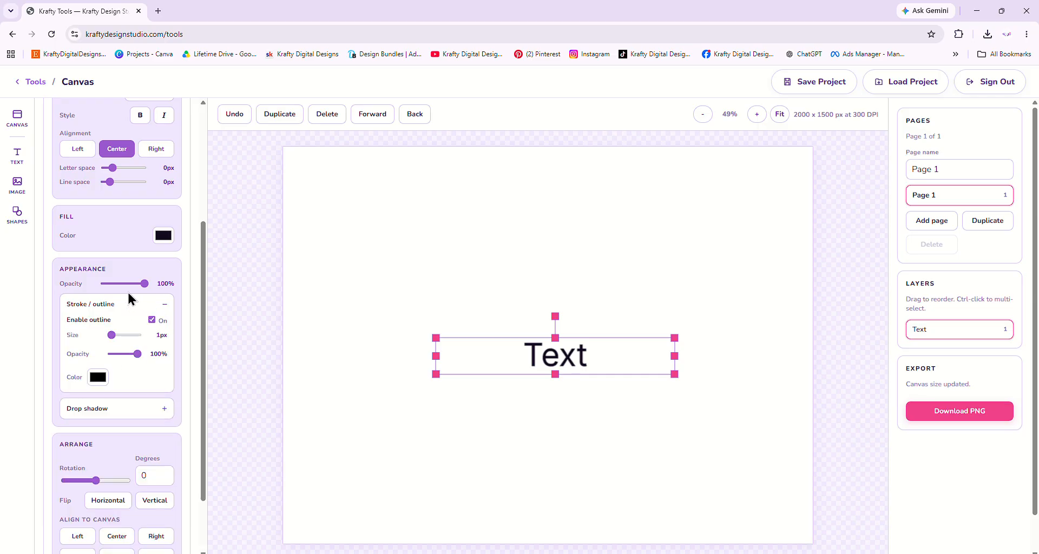
{"action": "left_click", "coordinate": [165, 304]}
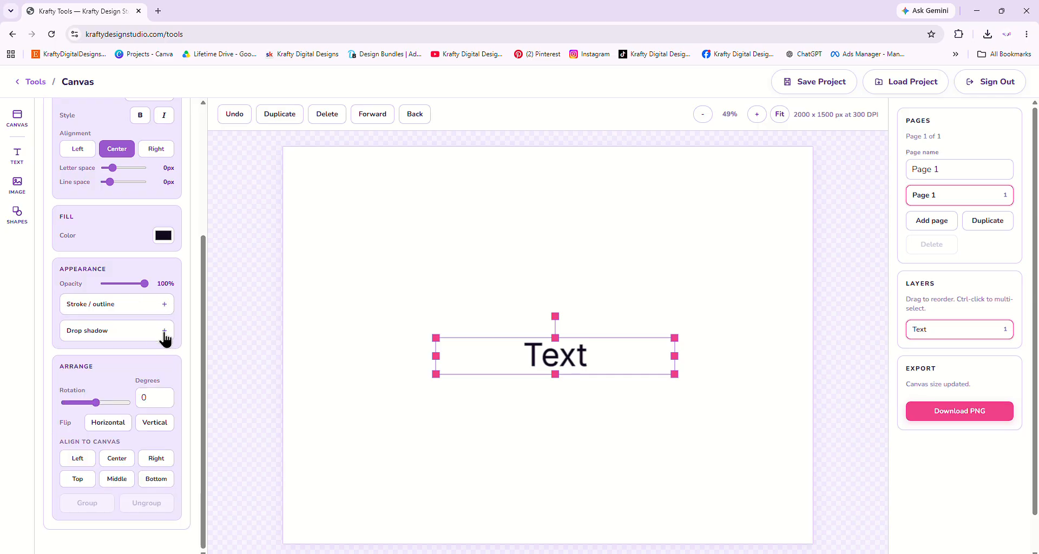
{"action": "left_click", "coordinate": [164, 331]}
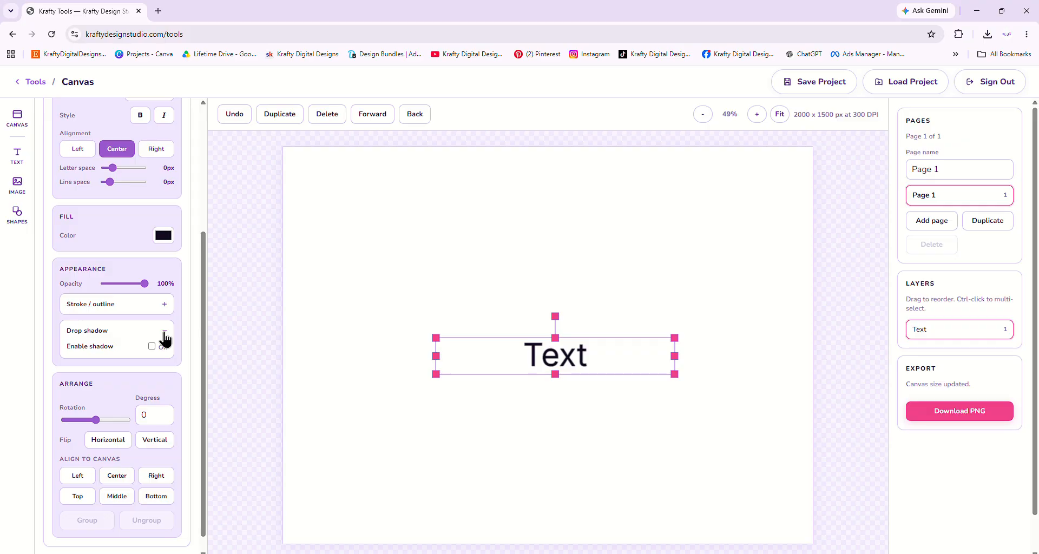
{"action": "left_click", "coordinate": [164, 332]}
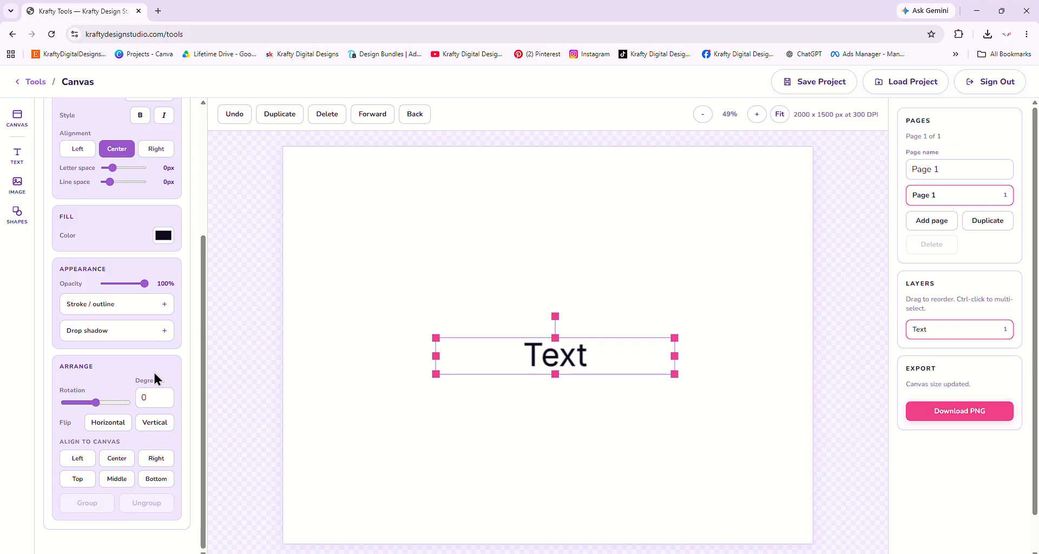
{"action": "scroll", "coordinate": [154, 372], "scroll_direction": "up", "scroll_amount": 4}
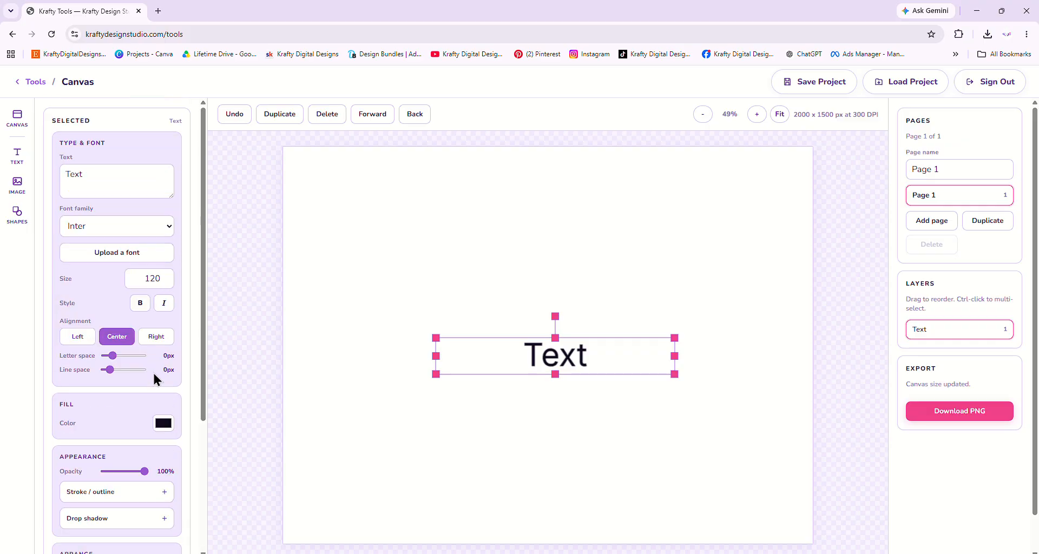
{"action": "left_click", "coordinate": [13, 192]}
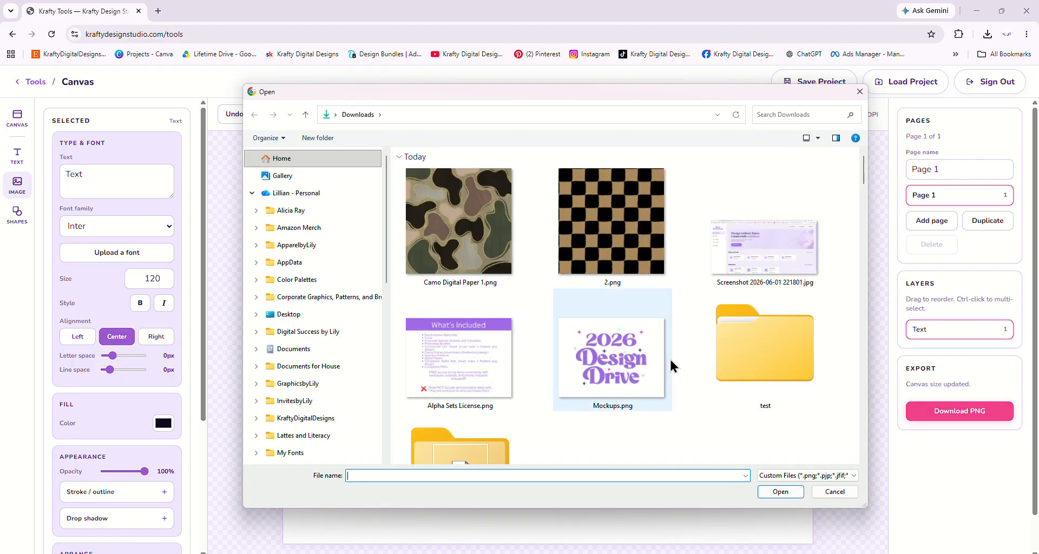
{"action": "scroll", "coordinate": [663, 379], "scroll_direction": "down", "scroll_amount": 3}
{"action": "scroll", "coordinate": [600, 319], "scroll_direction": "down", "scroll_amount": 3}
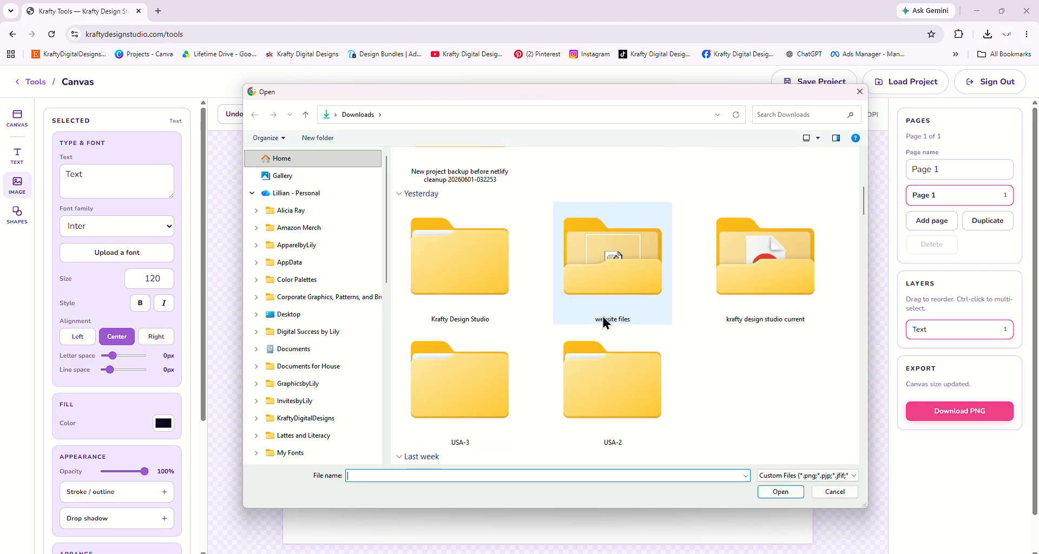
{"action": "scroll", "coordinate": [604, 321], "scroll_direction": "up", "scroll_amount": 3}
{"action": "scroll", "coordinate": [611, 322], "scroll_direction": "up", "scroll_amount": 3}
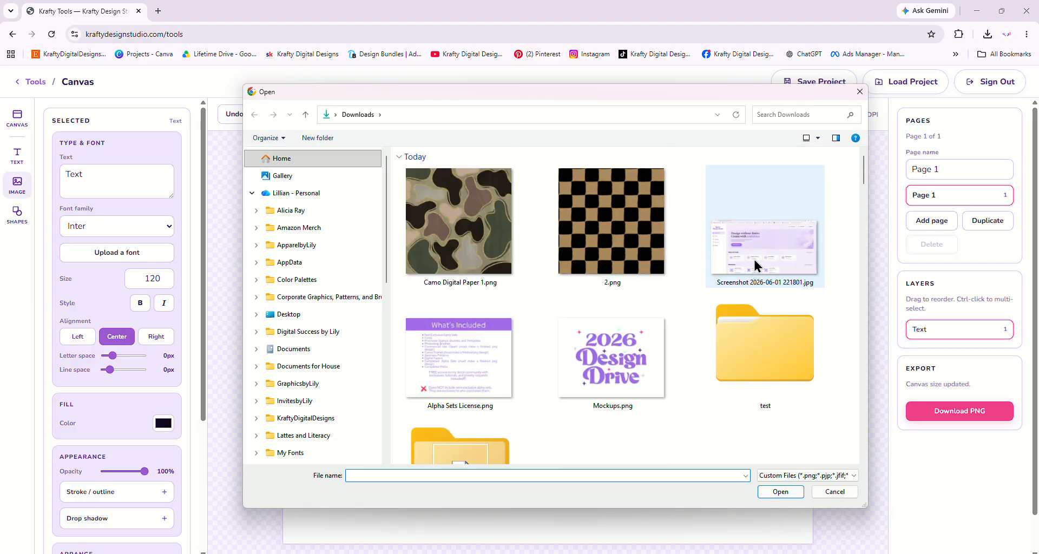
{"action": "double_click", "coordinate": [783, 357]}
{"action": "double_click", "coordinate": [460, 184]}
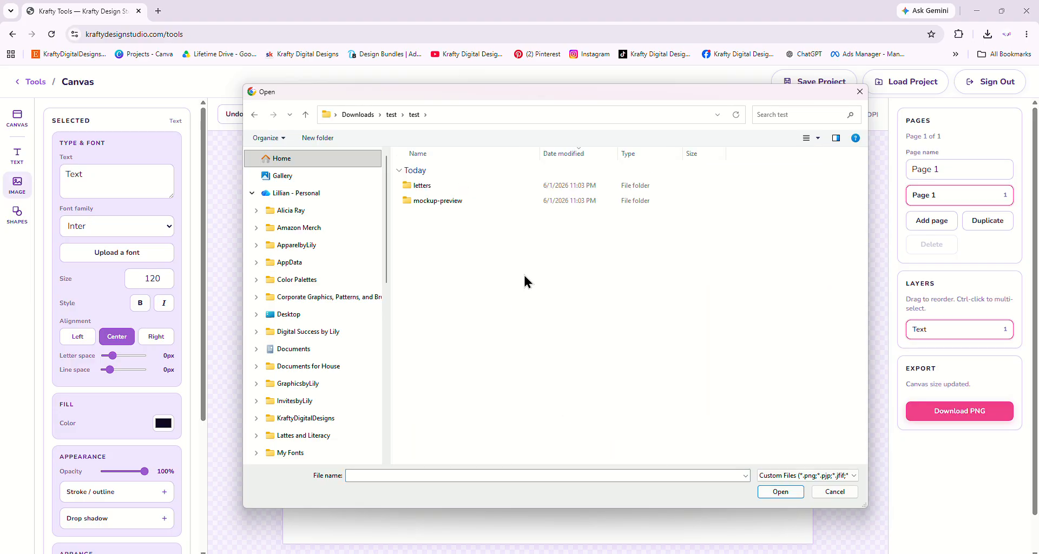
{"action": "double_click", "coordinate": [474, 199]}
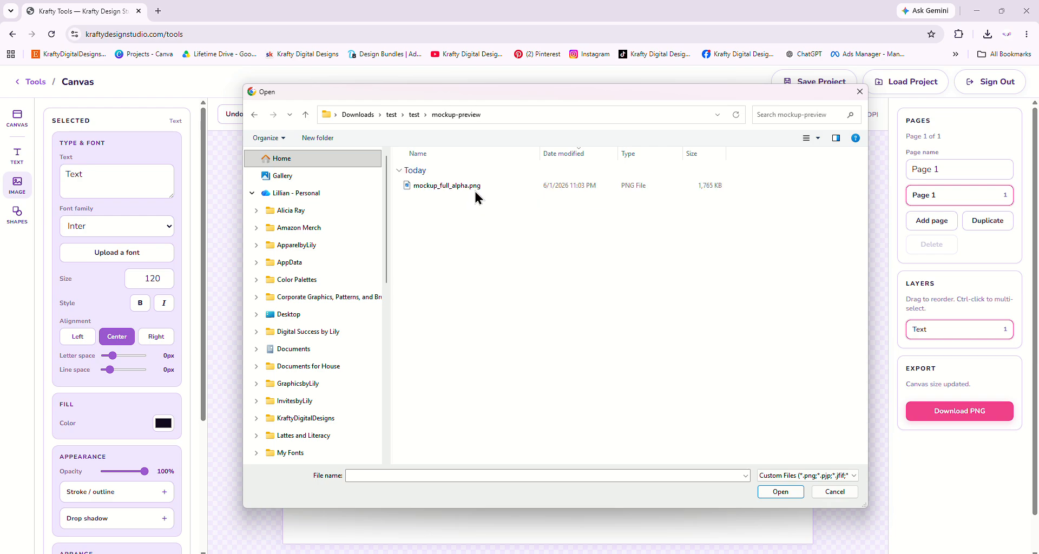
{"action": "left_click", "coordinate": [834, 492]}
Switch to File Explorer and extract testmockup.zip from Downloads into a testmockup folder, closing the window when finished.
{"action": "left_click", "coordinate": [545, 553]}
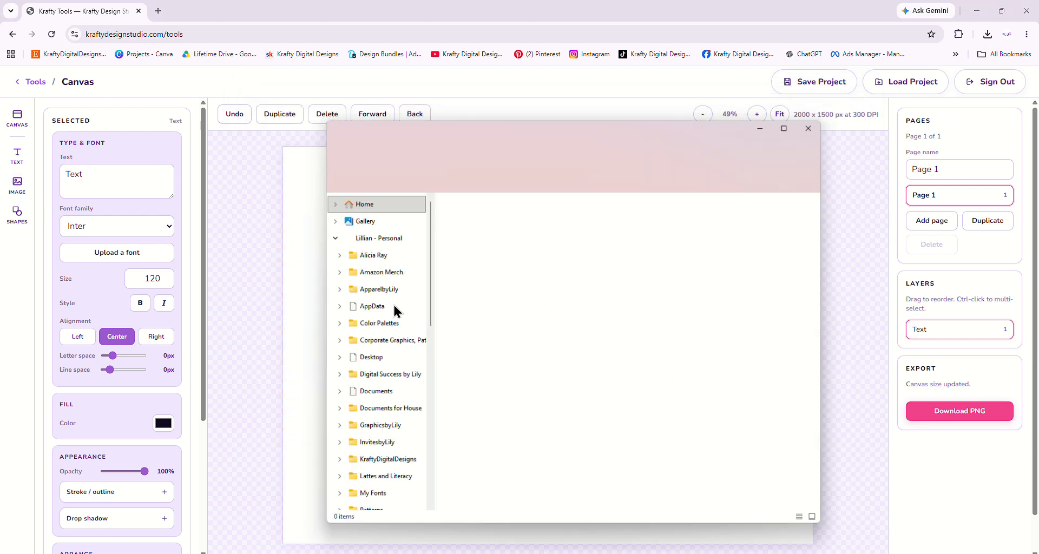
{"action": "scroll", "coordinate": [399, 346], "scroll_direction": "down", "scroll_amount": 5}
{"action": "left_click", "coordinate": [379, 389]}
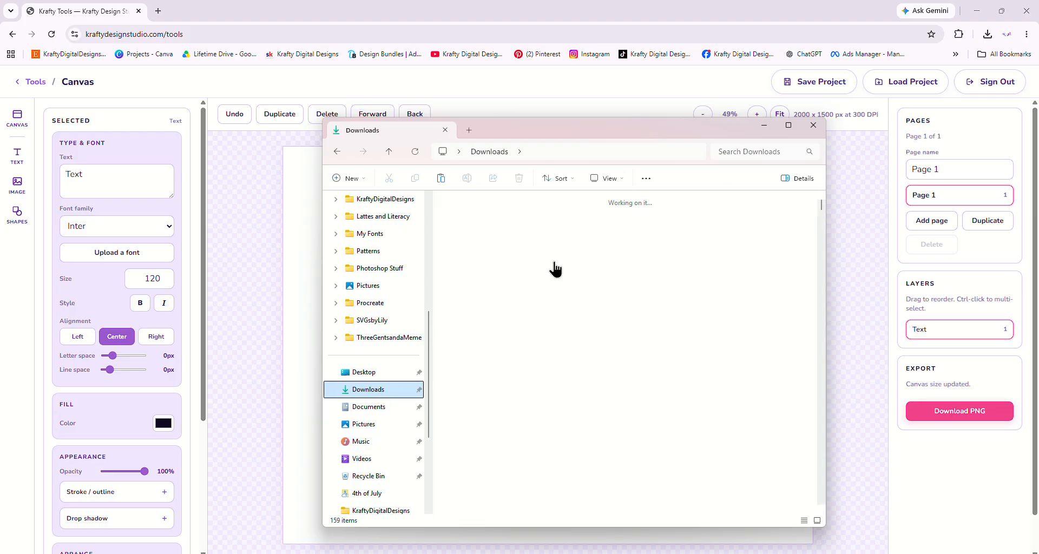
{"action": "left_click", "coordinate": [536, 421]}
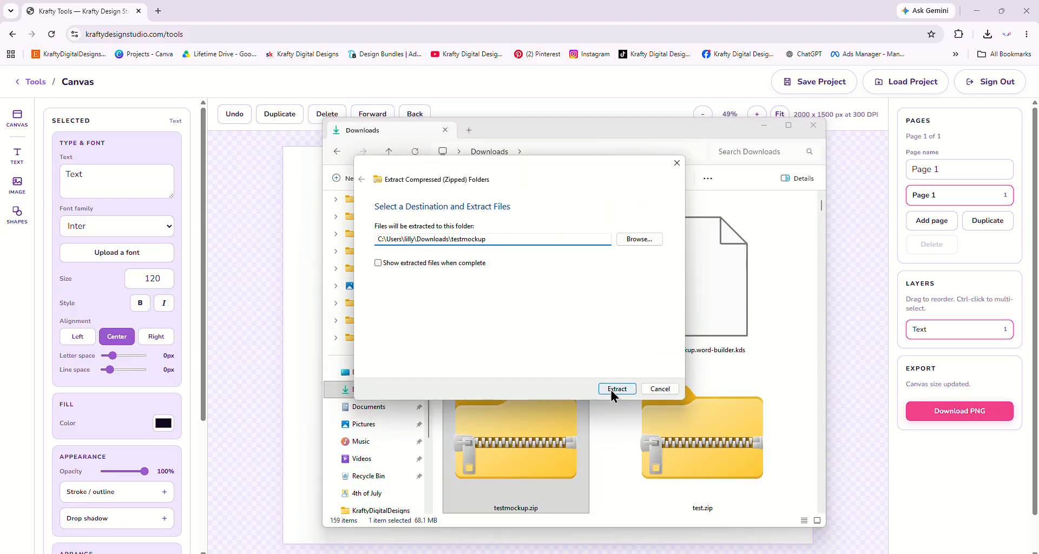
{"action": "left_click", "coordinate": [615, 389]}
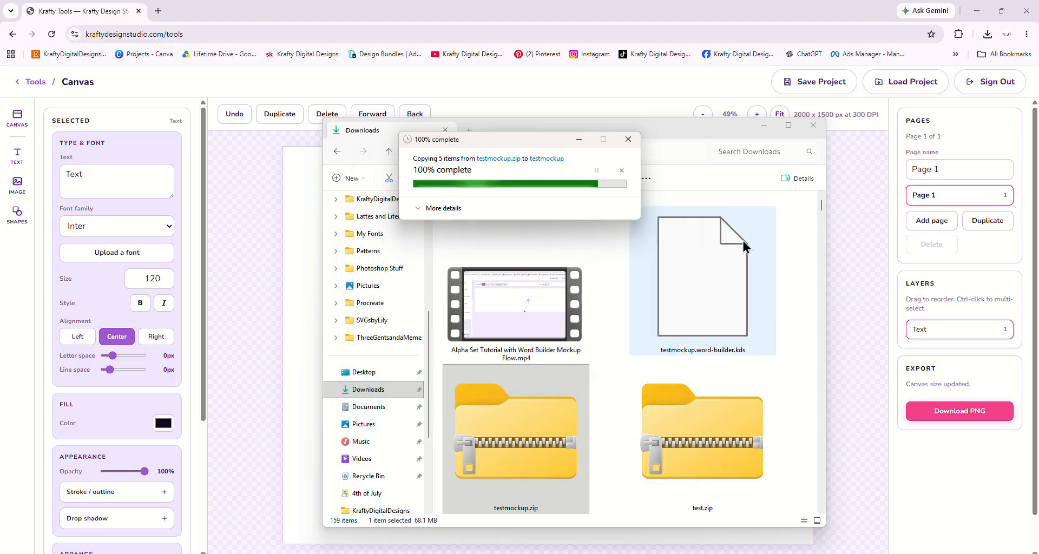
{"action": "left_click", "coordinate": [806, 129]}
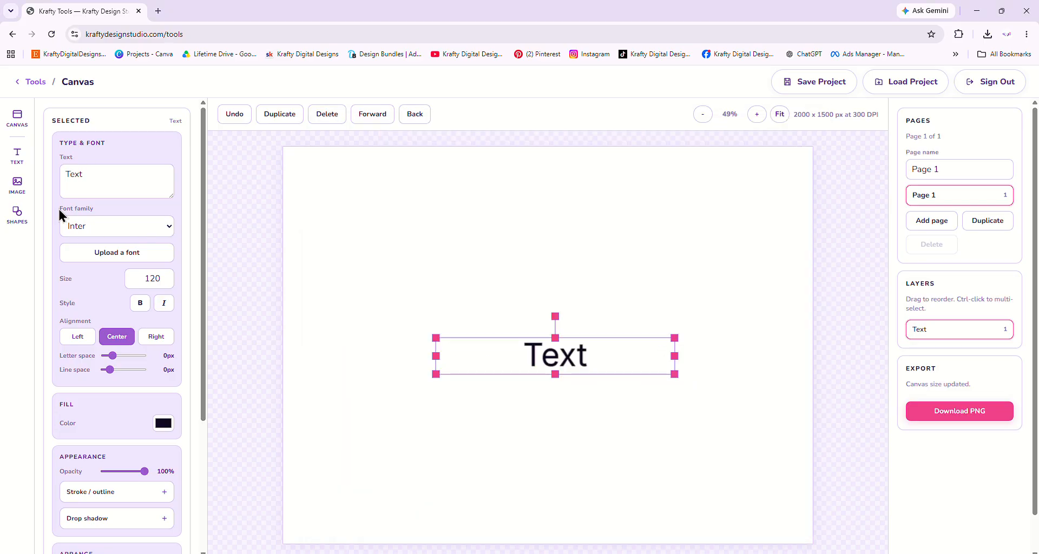
Import blessed-nana.png, ABCDEFGH-IJKLMNOP-QRSTUV-WXYZ-012345-6789.png and KRAFTY-ALPHA.png from the testmockup letters folder onto the canvas.
{"action": "left_click", "coordinate": [17, 184]}
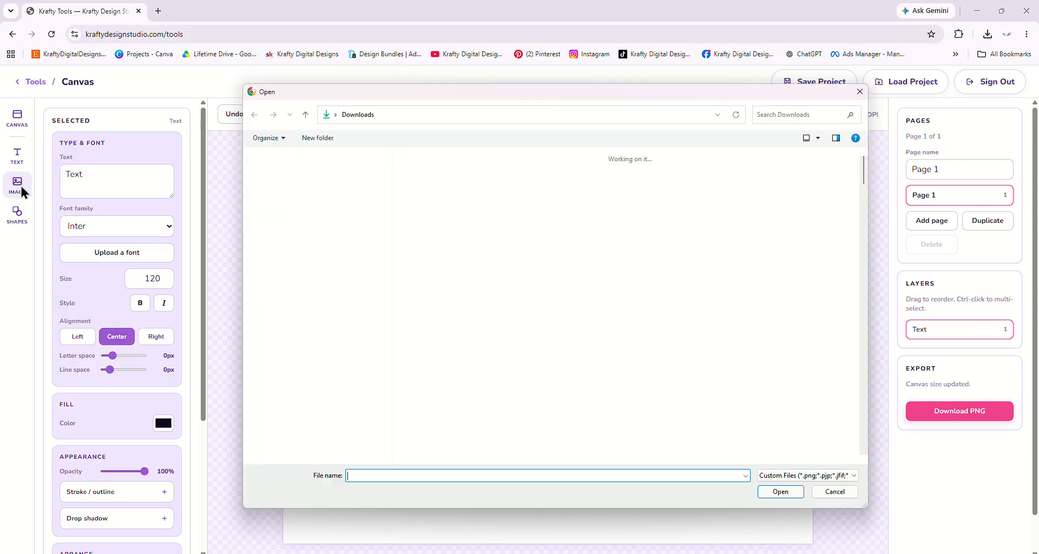
{"action": "scroll", "coordinate": [722, 361], "scroll_direction": "down", "scroll_amount": 2}
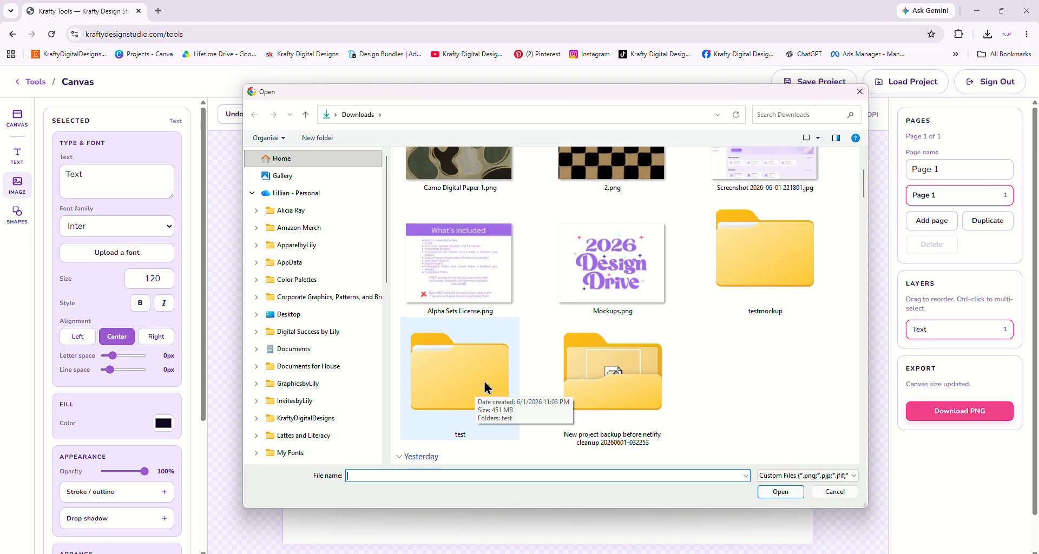
{"action": "scroll", "coordinate": [756, 330], "scroll_direction": "up", "scroll_amount": 2}
{"action": "double_click", "coordinate": [756, 330]}
{"action": "double_click", "coordinate": [445, 189]}
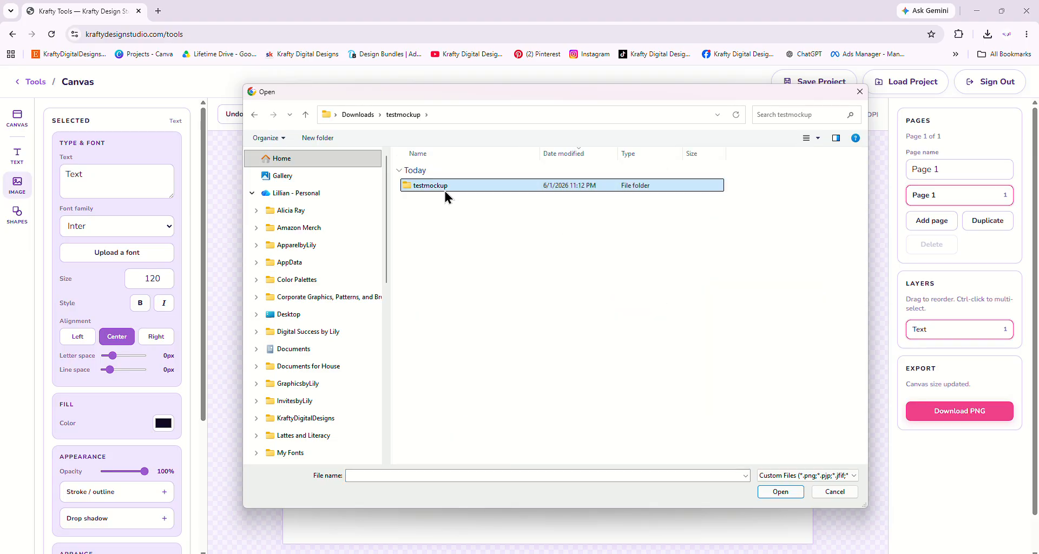
{"action": "double_click", "coordinate": [445, 191]}
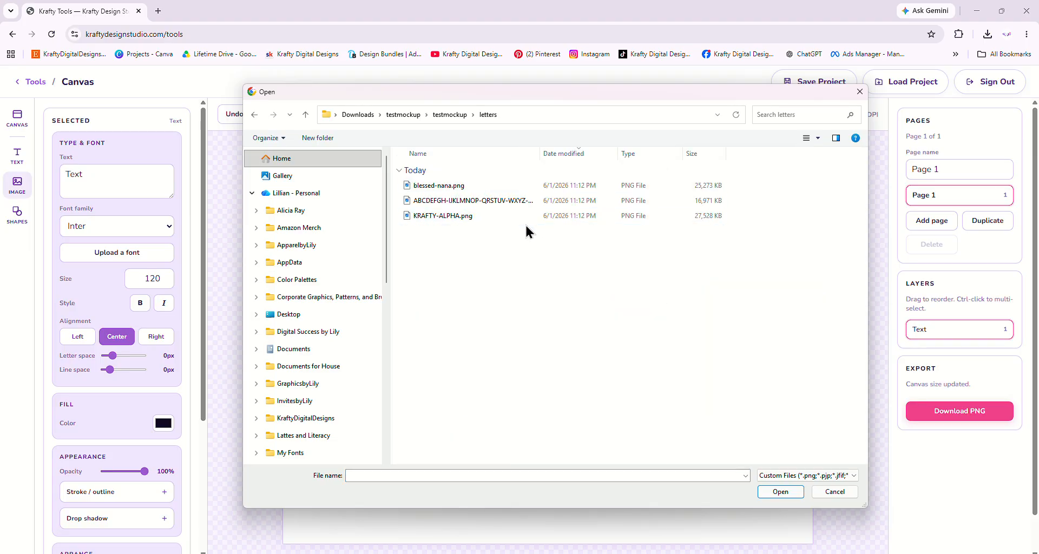
{"action": "left_click_drag", "start_coordinate": [493, 263], "coordinate": [482, 173]}
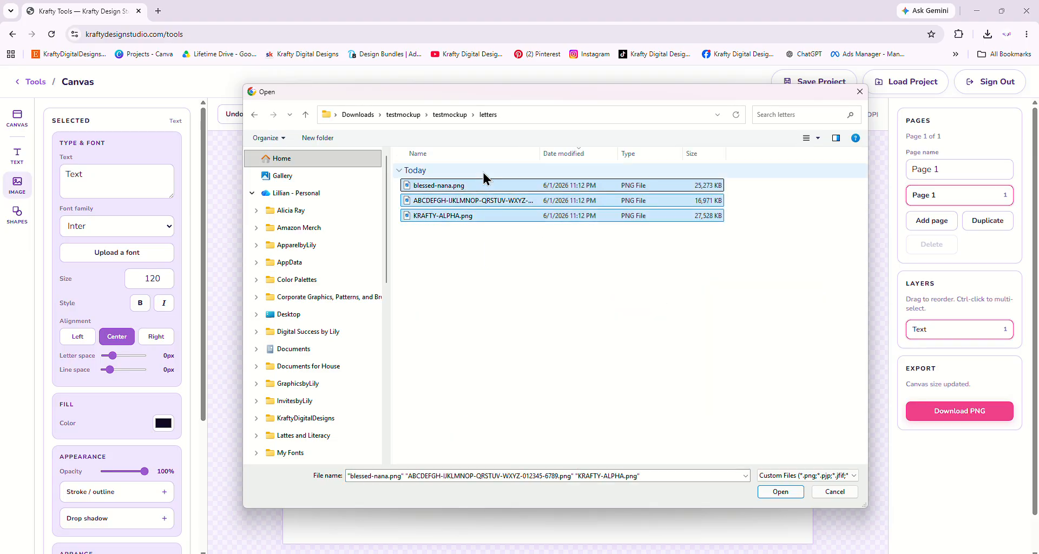
{"action": "left_click", "coordinate": [788, 492]}
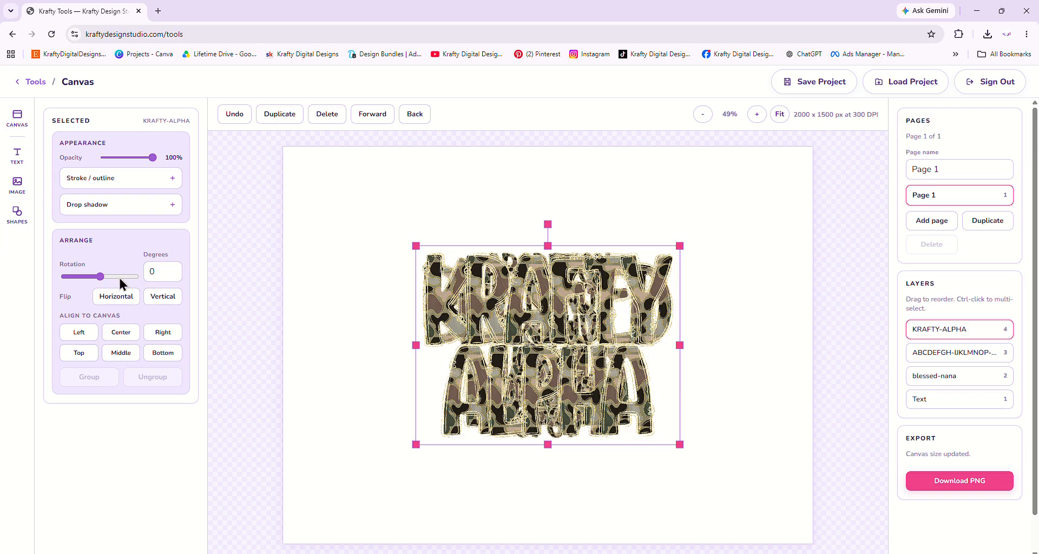
Move the KRAFTY-ALPHA image aside and delete the blessed-nana and ABCDEFGH alphabet images from the canvas.
{"action": "left_click_drag", "start_coordinate": [620, 310], "coordinate": [528, 316]}
{"action": "left_click", "coordinate": [649, 307]}
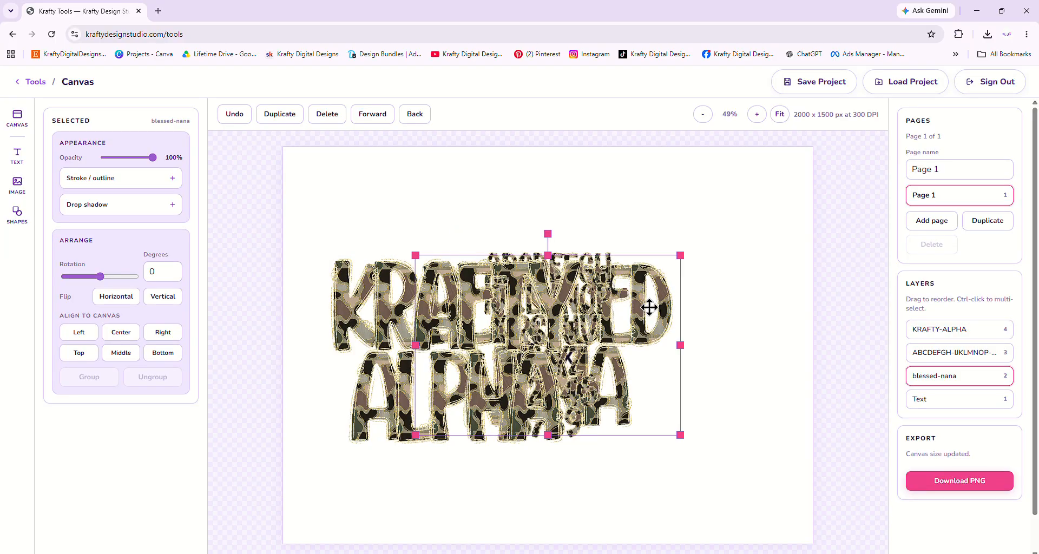
{"action": "left_click_drag", "start_coordinate": [649, 307], "coordinate": [721, 349]}
{"action": "left_click", "coordinate": [336, 114]}
{"action": "left_click", "coordinate": [524, 265]}
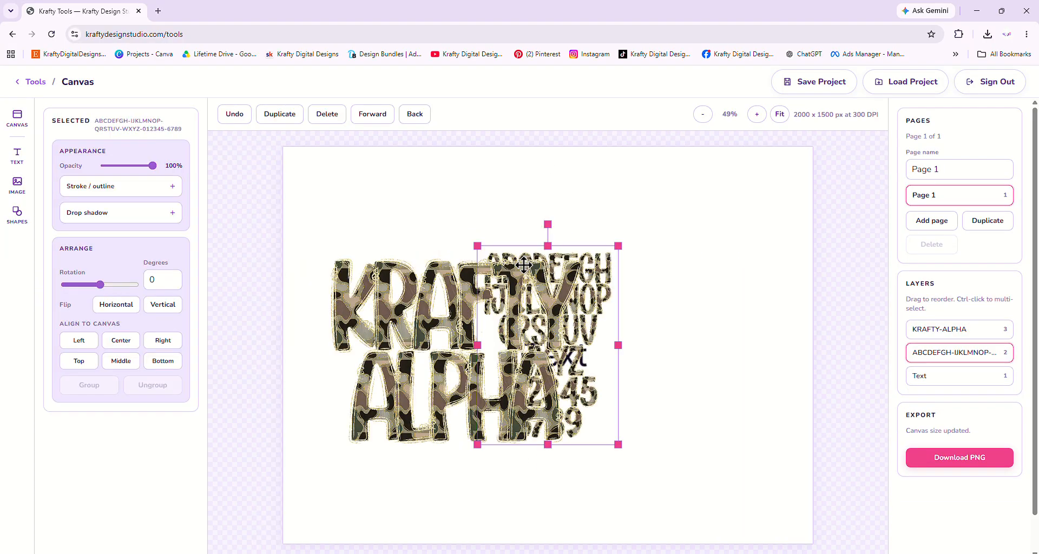
{"action": "left_click", "coordinate": [325, 113]}
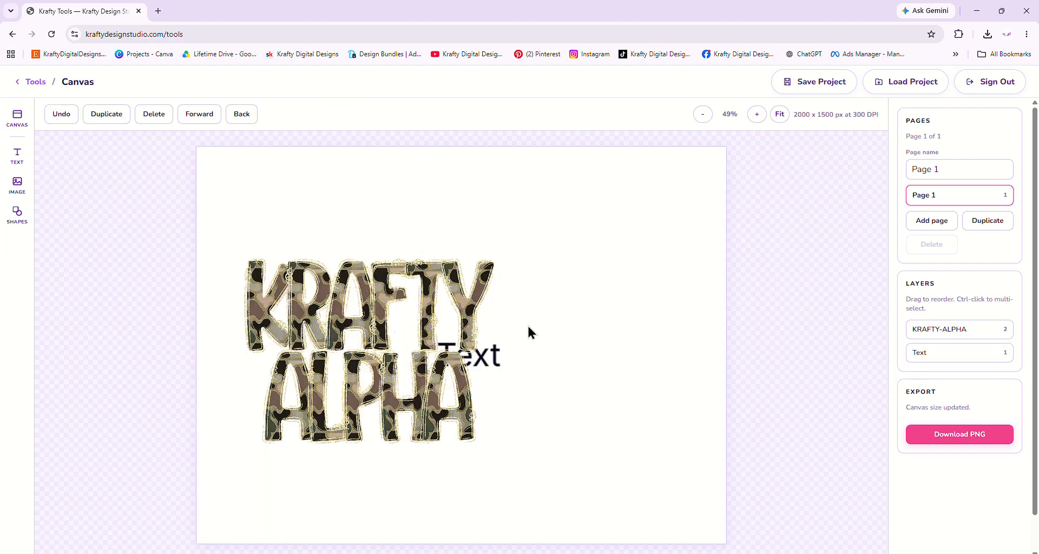
Enlarge the KRAFTY-ALPHA image to nearly three quarters of the canvas width and centre it slightly above the middle.
{"action": "left_click", "coordinate": [497, 356]}
{"action": "left_click_drag", "start_coordinate": [485, 332], "coordinate": [567, 340]}
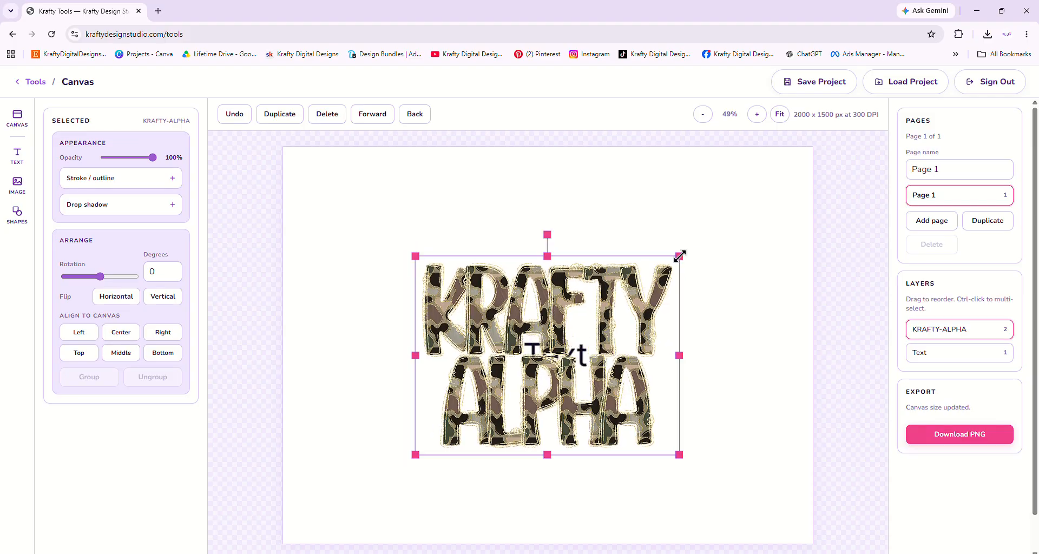
{"action": "left_click_drag", "start_coordinate": [680, 256], "coordinate": [748, 220]}
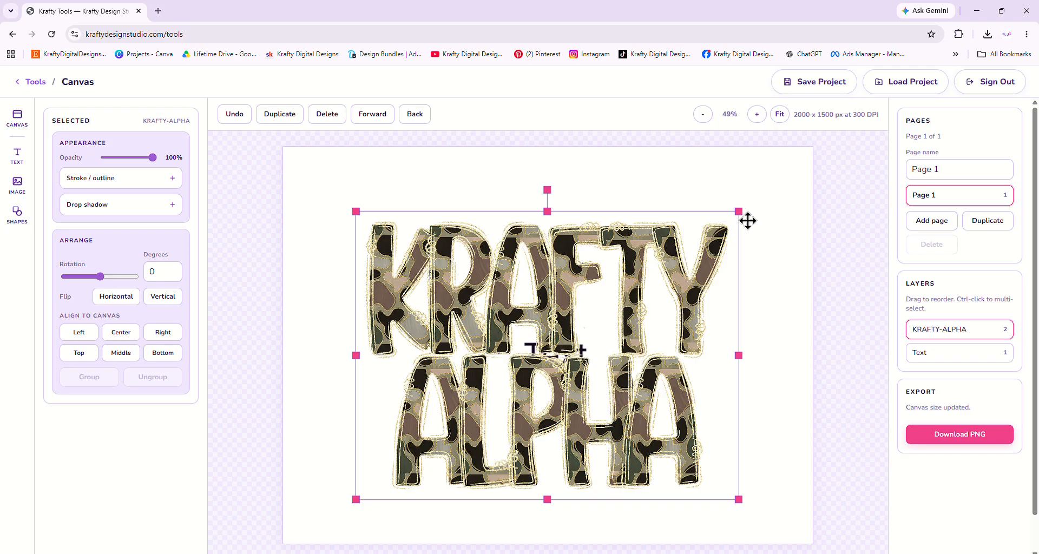
{"action": "left_click_drag", "start_coordinate": [634, 281], "coordinate": [639, 280]}
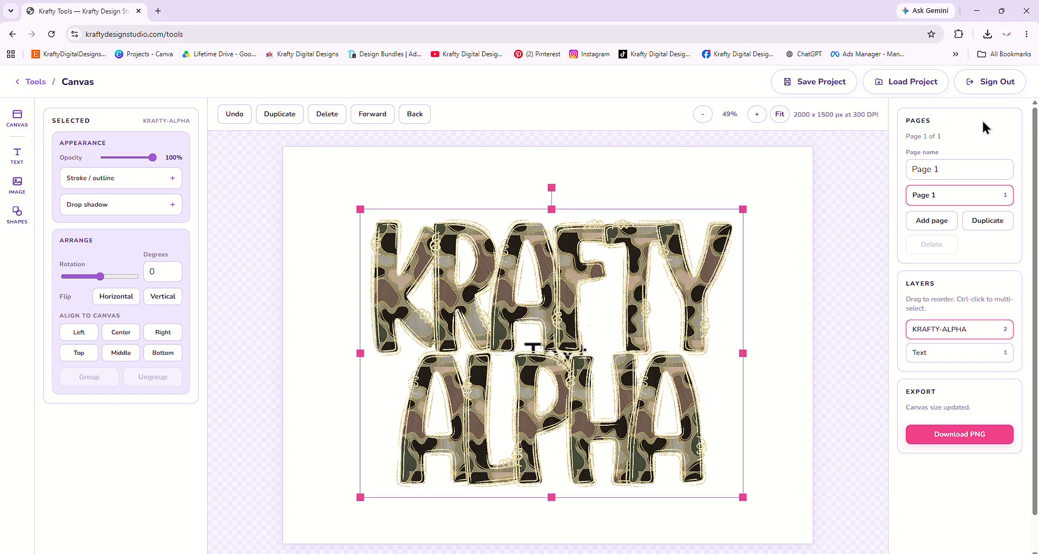
{"action": "left_click", "coordinate": [964, 353]}
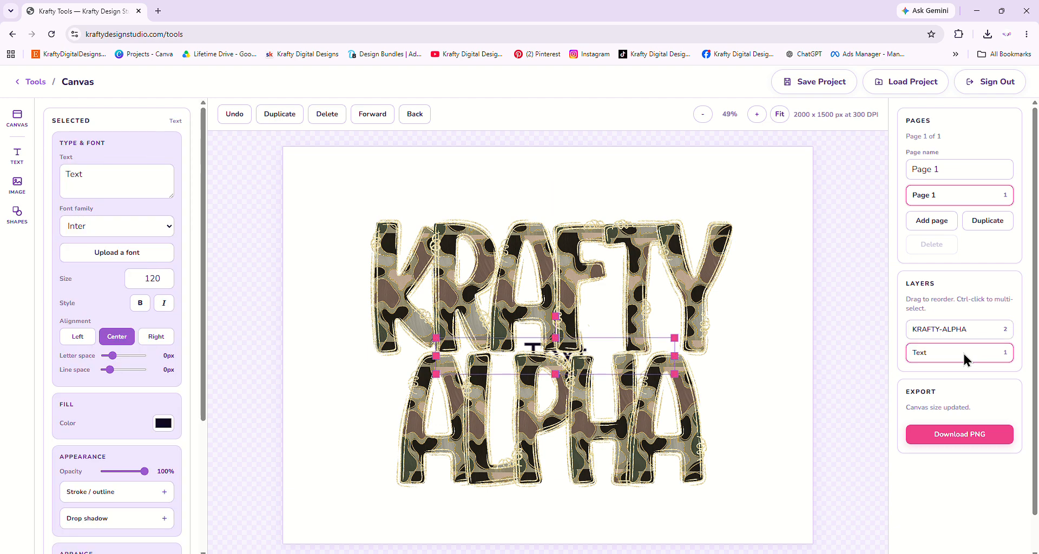
{"action": "scroll", "coordinate": [630, 297], "scroll_direction": "down", "scroll_amount": 1}
{"action": "mouse_move", "coordinate": [575, 312]}
{"action": "left_mouse_down"}
{"action": "mouse_move", "coordinate": [576, 344]}
{"action": "mouse_move", "coordinate": [576, 298]}
{"action": "left_mouse_up"}
{"action": "scroll", "coordinate": [832, 247], "scroll_direction": "up", "scroll_amount": 1}
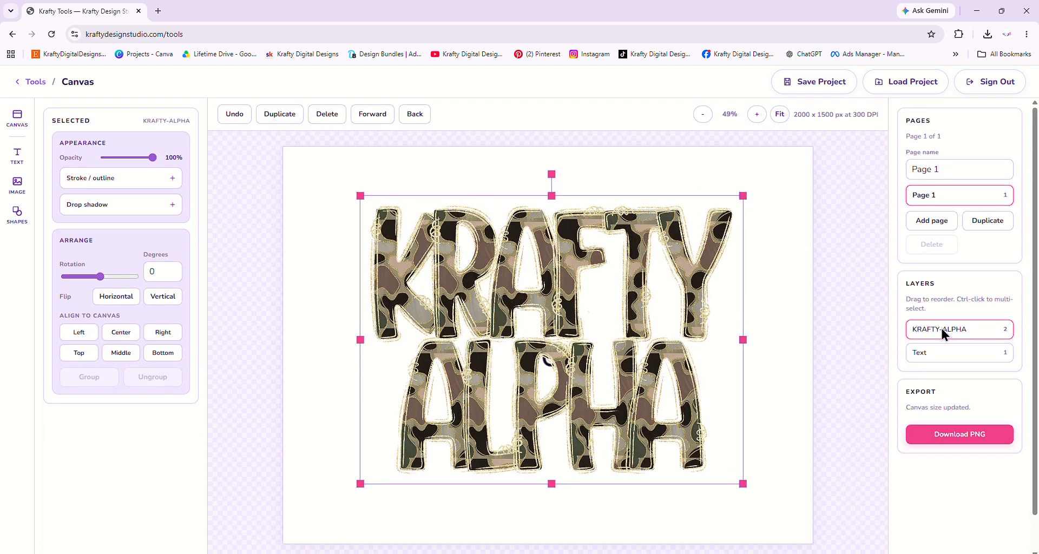
Reorder the Text layer above KRAFTY-ALPHA, move the text below the artwork and deselect it.
{"action": "left_click_drag", "start_coordinate": [942, 329], "coordinate": [951, 352]}
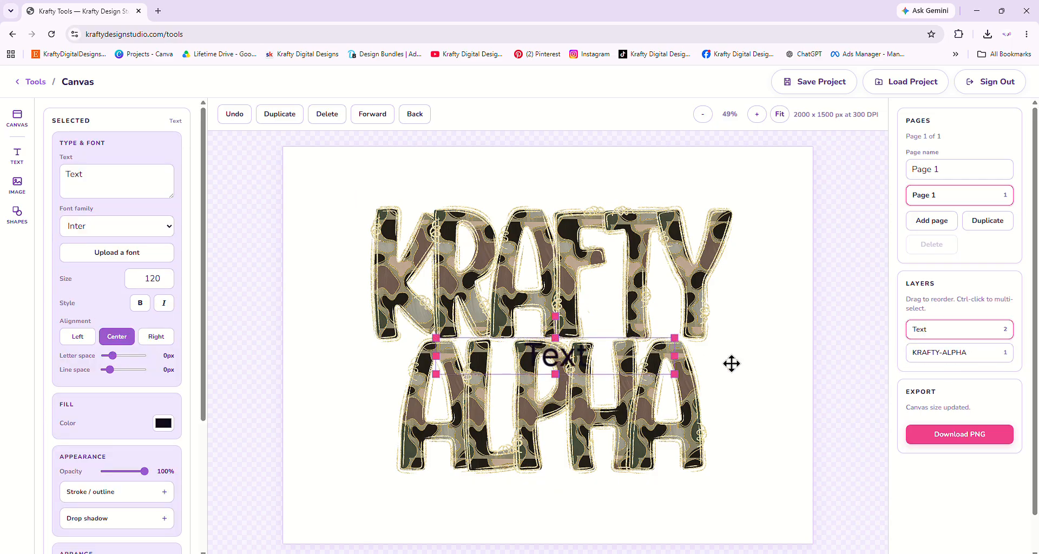
{"action": "scroll", "coordinate": [732, 363], "scroll_direction": "down", "scroll_amount": 1}
{"action": "left_click_drag", "start_coordinate": [573, 321], "coordinate": [565, 479]}
{"action": "left_click", "coordinate": [764, 339]}
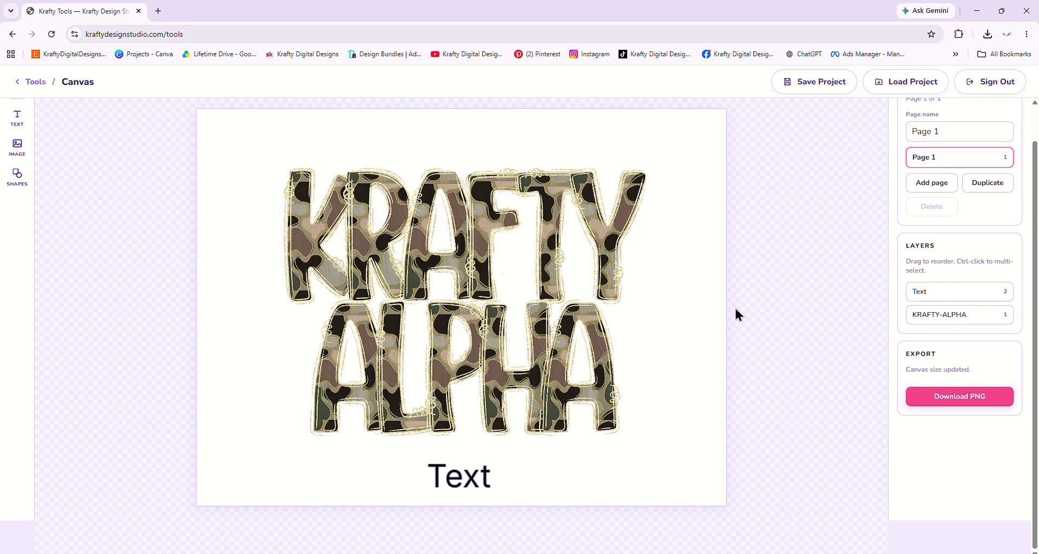
Add a rectangle shape and fit it as a full-width band along the canvas's bottom edge.
{"action": "left_click", "coordinate": [16, 175]}
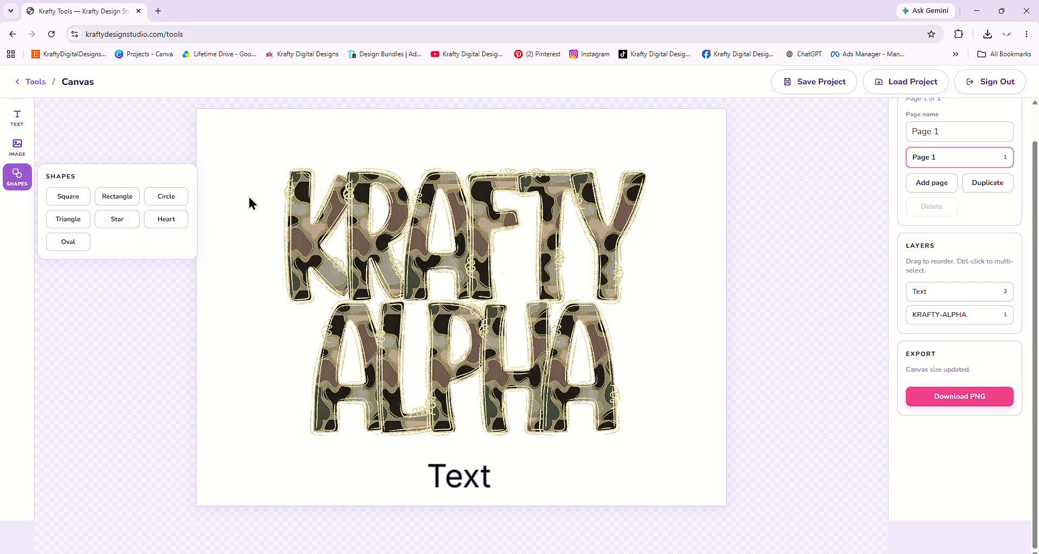
{"action": "left_click", "coordinate": [117, 196]}
{"action": "left_click_drag", "start_coordinate": [579, 303], "coordinate": [862, 490]}
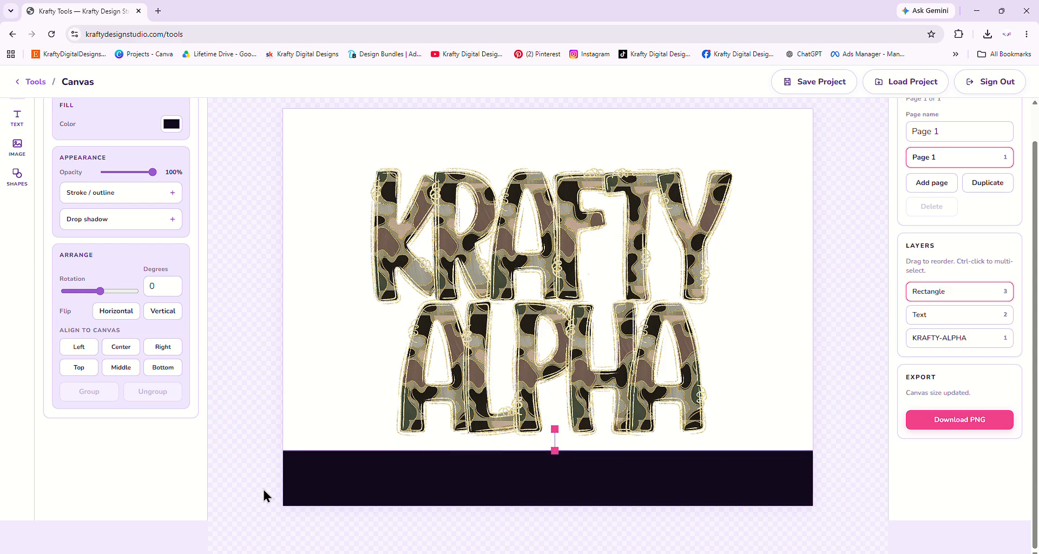
Send the rectangle behind the Text and KRAFTY-ALPHA layers.
{"action": "scroll", "coordinate": [829, 332], "scroll_direction": "up", "scroll_amount": 1}
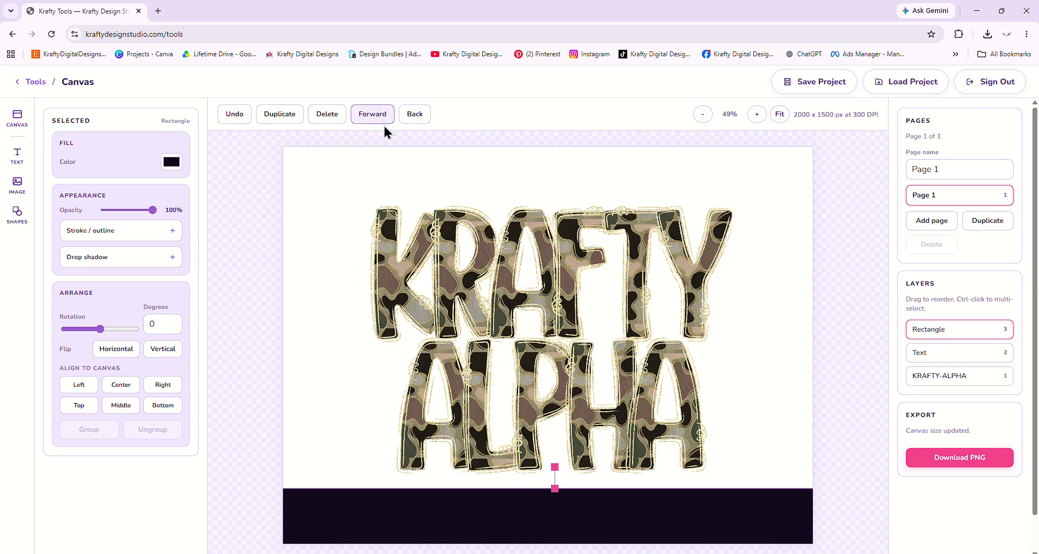
{"action": "left_click", "coordinate": [414, 116]}
{"action": "left_click", "coordinate": [414, 116]}
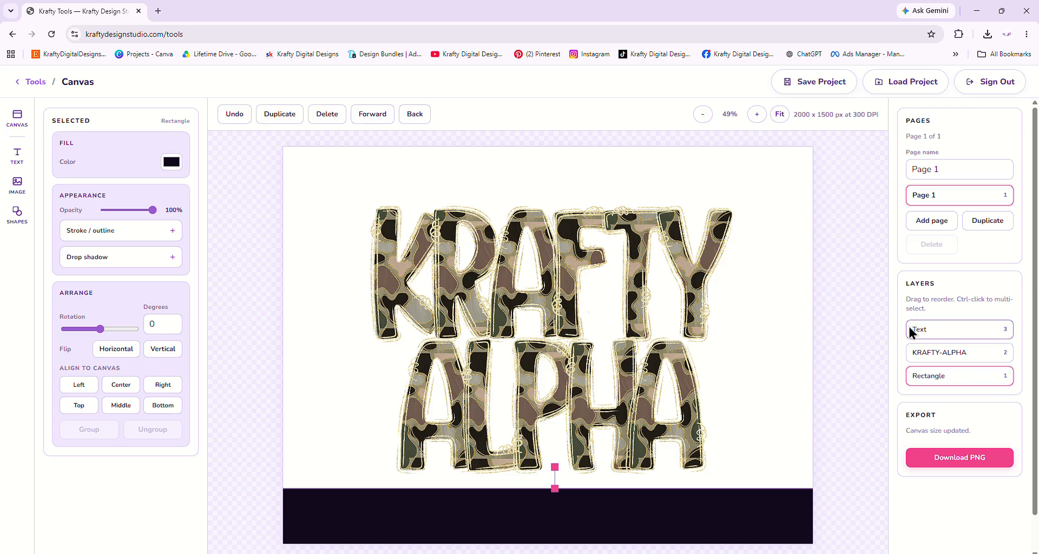
Rename the page to Main Page.
{"action": "triple_click", "coordinate": [946, 168]}
{"action": "type", "text": "M"}
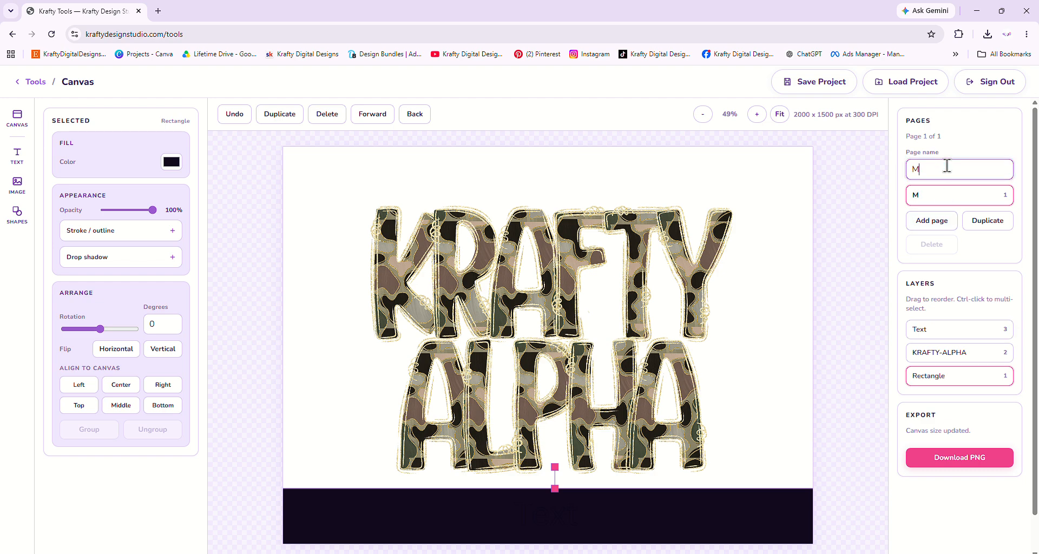
{"action": "type", "text": "ain Page"}
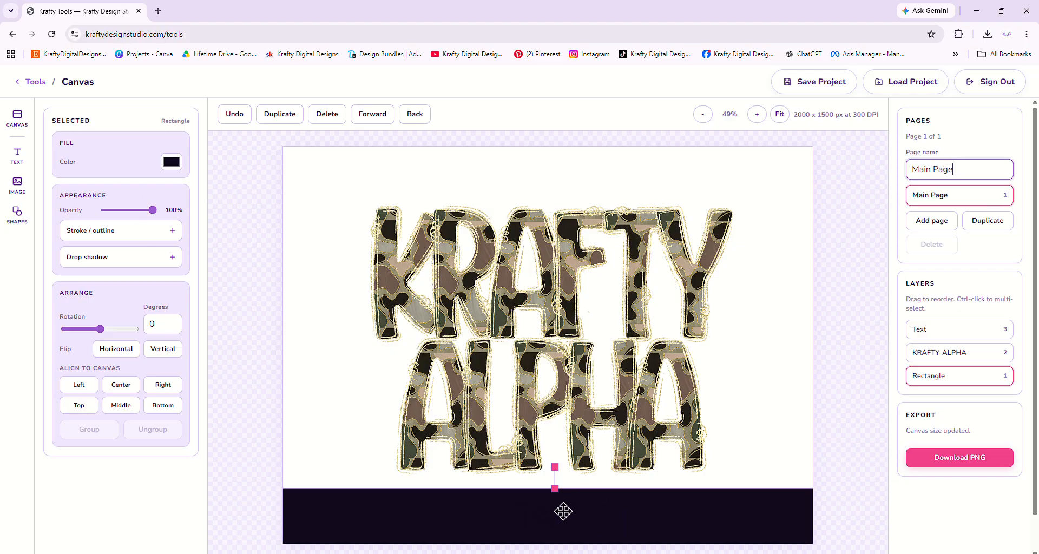
Set the fill colour of the text on the dark band to white (255, 255, 255).
{"action": "left_click", "coordinate": [523, 529]}
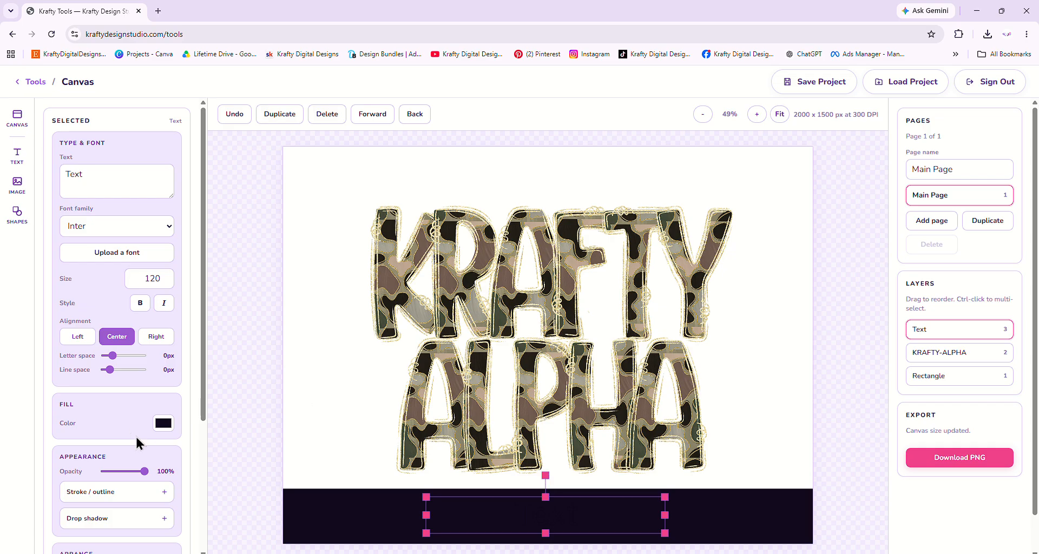
{"action": "left_click", "coordinate": [162, 423]}
{"action": "left_click_drag", "start_coordinate": [184, 341], "coordinate": [89, 185]}
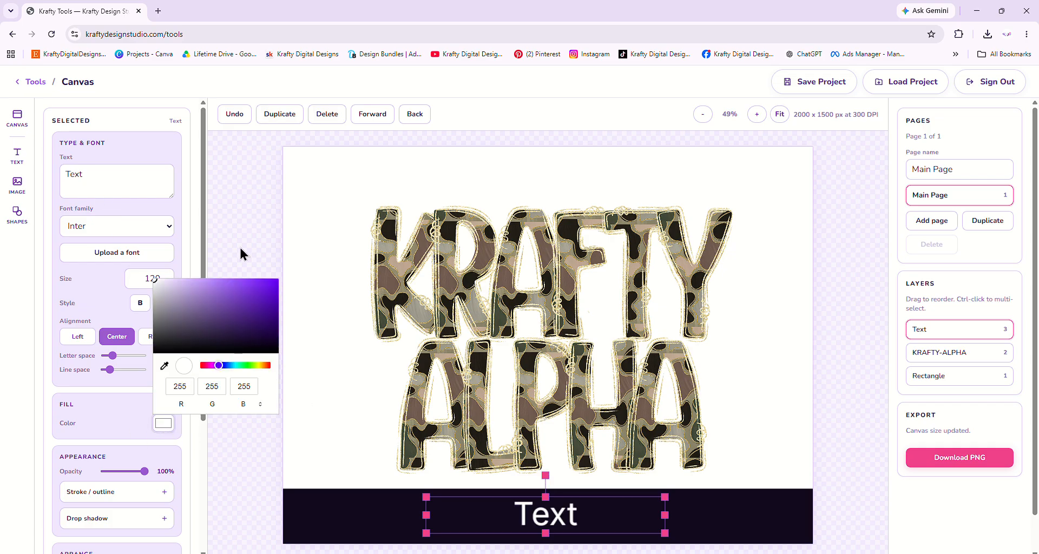
{"action": "left_click", "coordinate": [238, 247]}
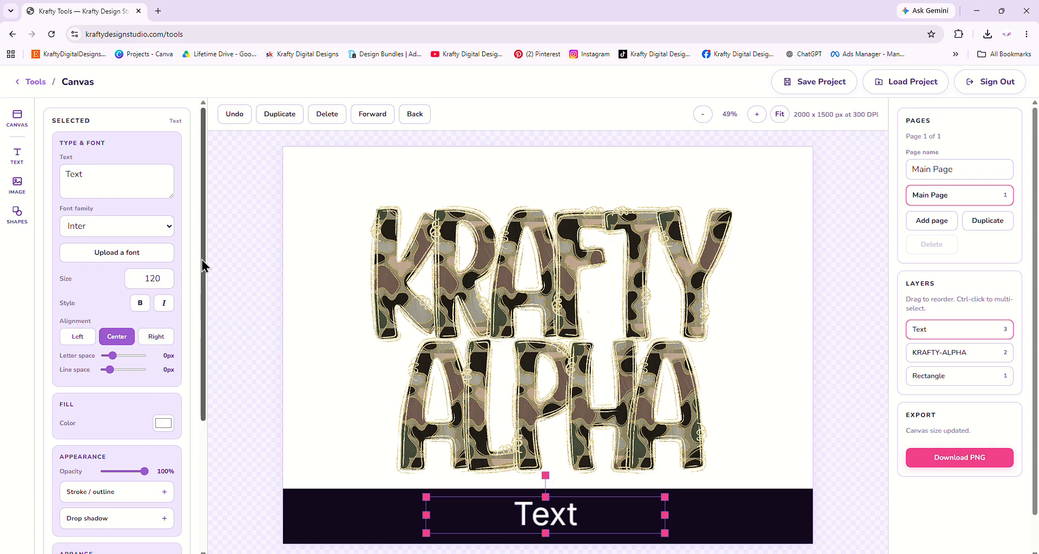
Replace the placeholder text on the dark band with "Camo Alpha Set".
{"action": "left_click_drag", "start_coordinate": [202, 260], "coordinate": [202, 306]}
{"action": "double_click", "coordinate": [541, 522]}
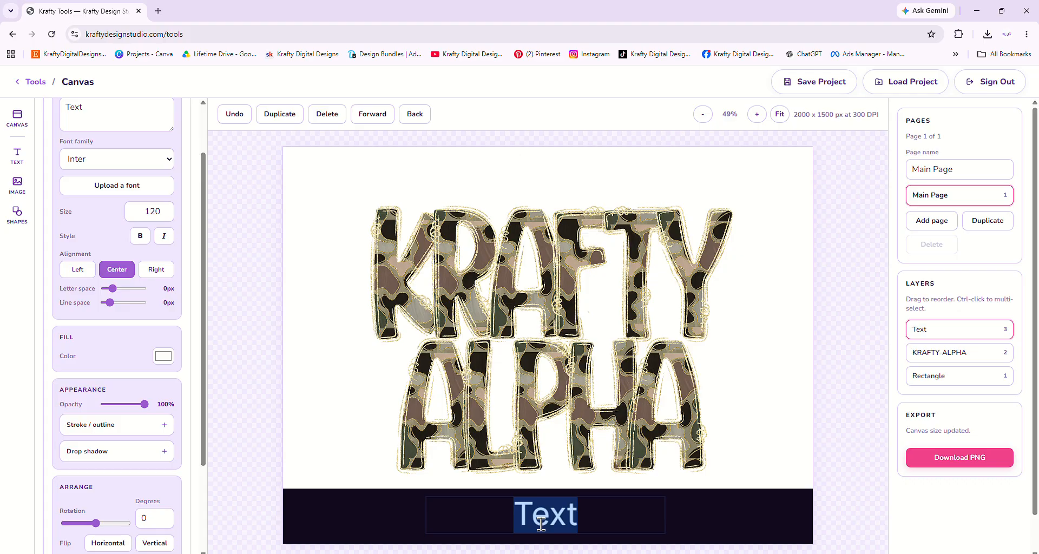
{"action": "type", "text": "Alpha S"}
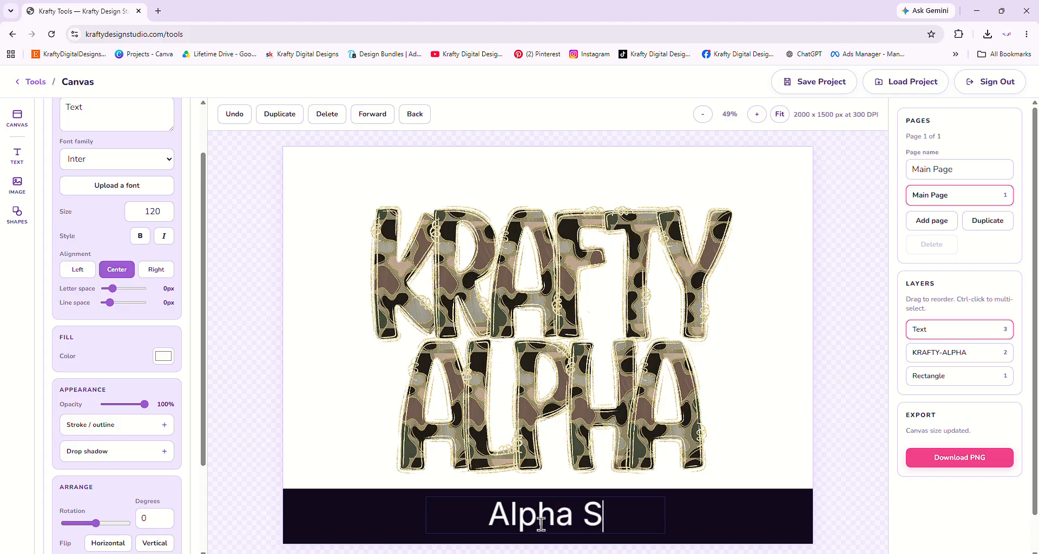
{"action": "type", "text": "et Bun"}
{"action": "key", "text": "BackSpace"}
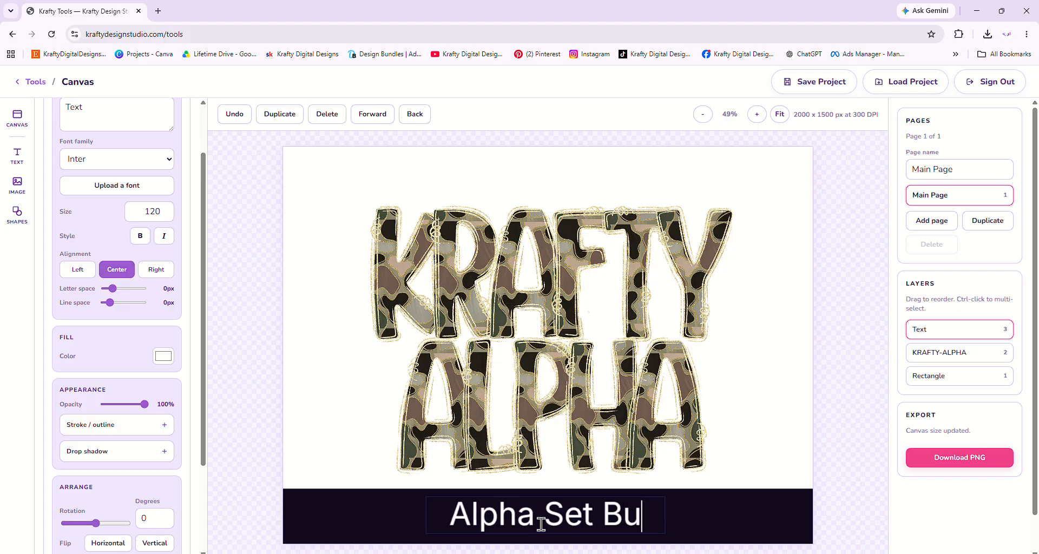
{"action": "key", "text": "BackSpace"}
{"action": "key", "text": "BackSpace"}
{"action": "key", "text": "BackSpace"}
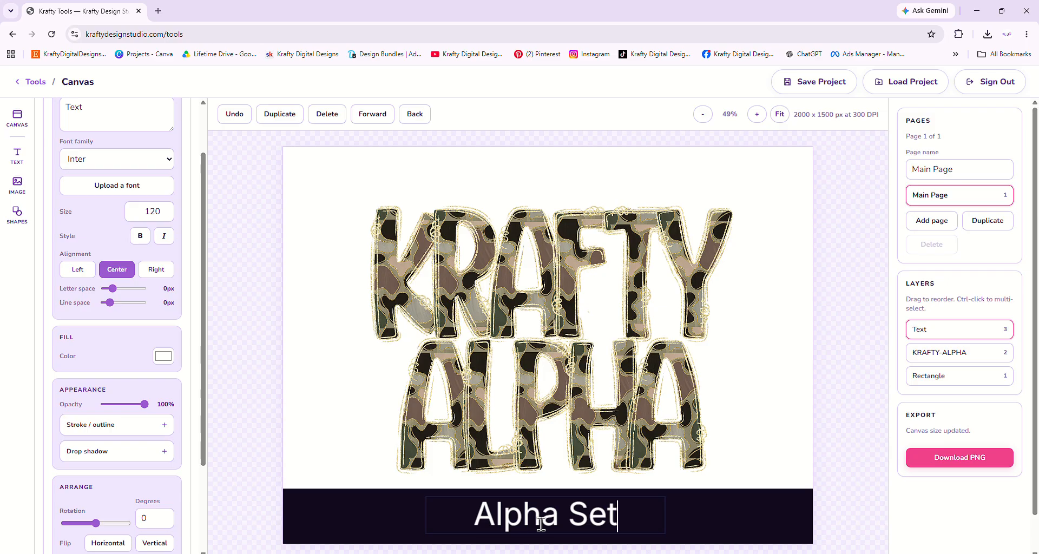
{"action": "key", "text": "Home"}
{"action": "type", "text": "Camo"}
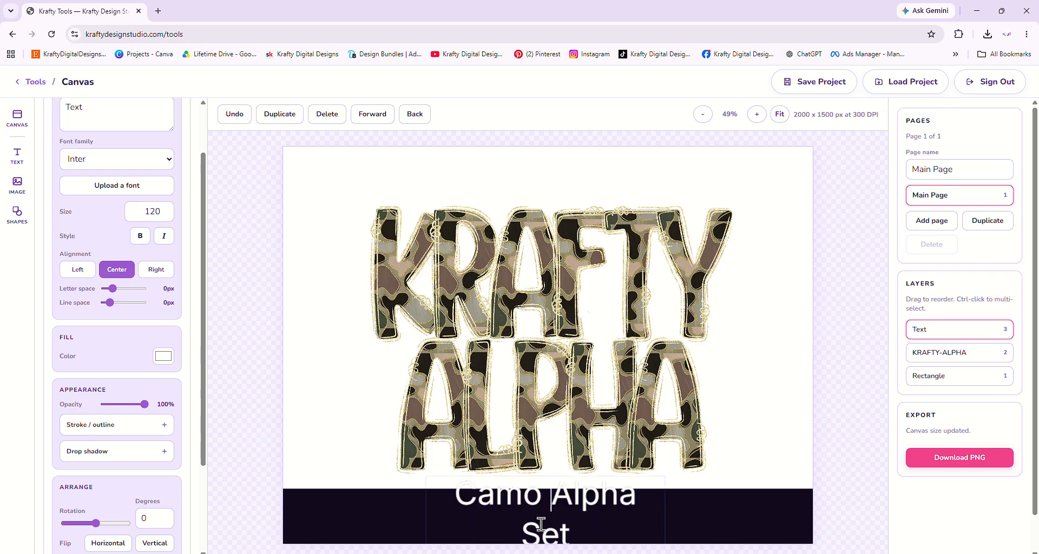
{"action": "left_click", "coordinate": [758, 522]}
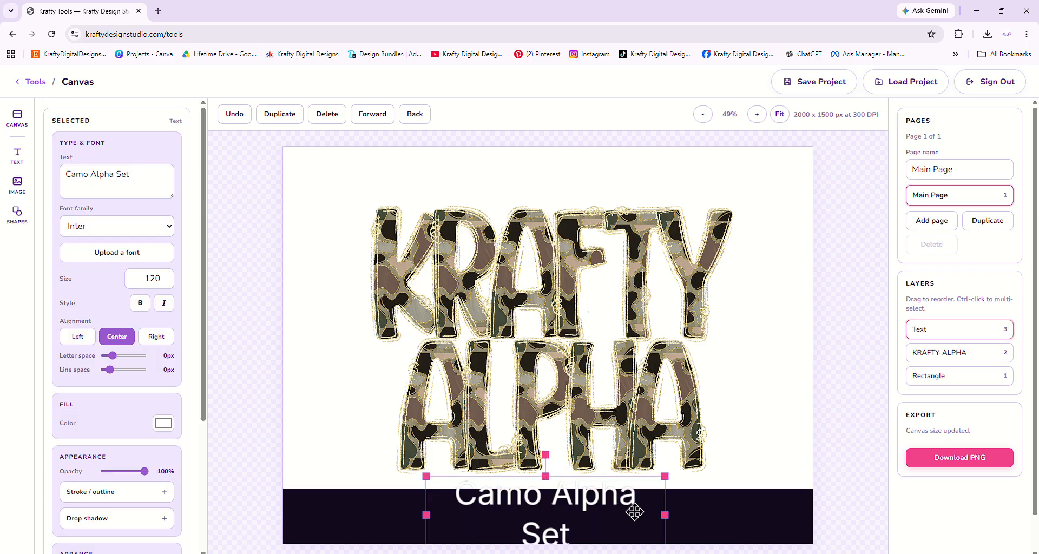
Widen the "Camo Alpha Set" text box to fit on one line and centre it on the dark band.
{"action": "left_click_drag", "start_coordinate": [669, 514], "coordinate": [794, 514]}
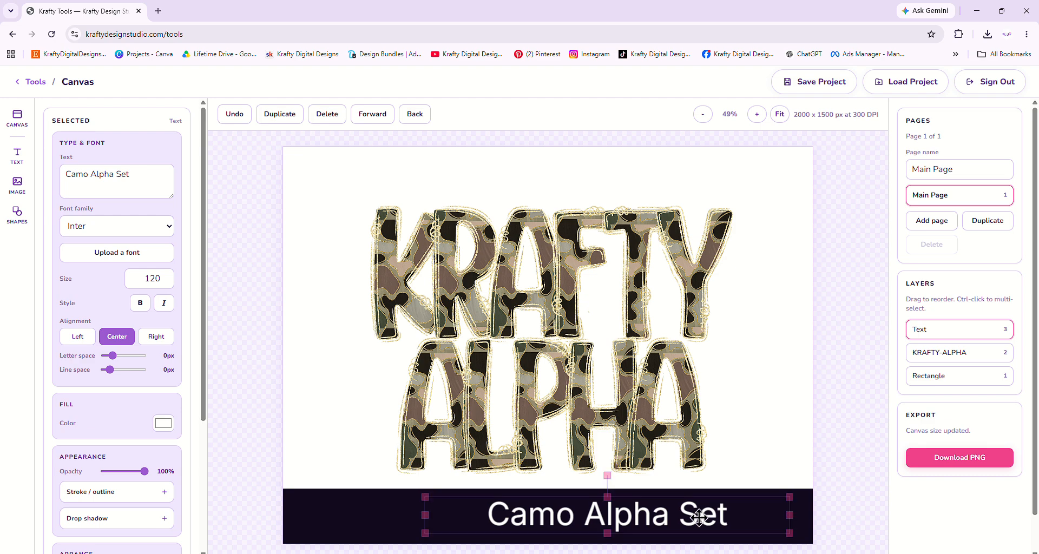
{"action": "left_click_drag", "start_coordinate": [706, 516], "coordinate": [644, 519]}
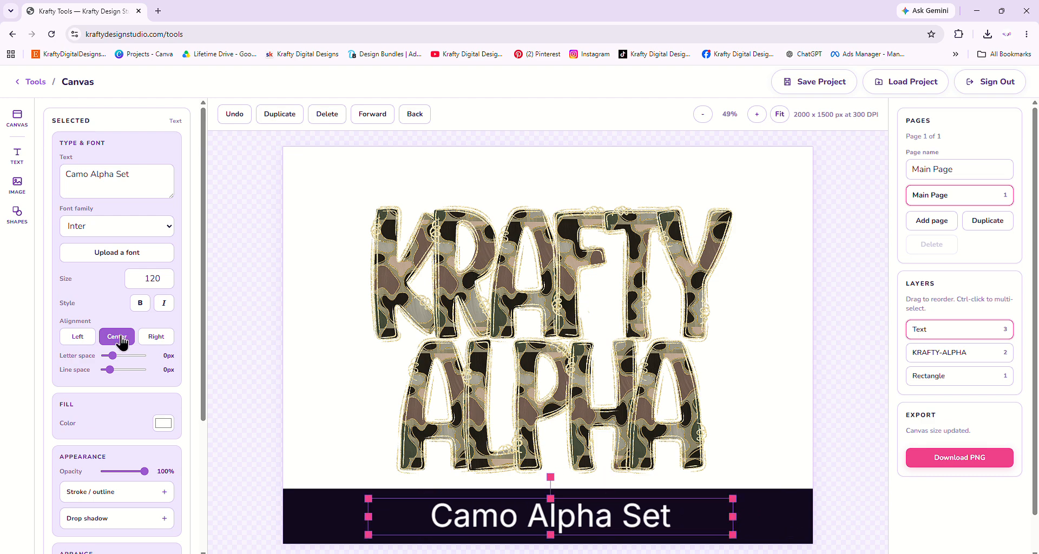
{"action": "scroll", "coordinate": [109, 351], "scroll_direction": "down", "scroll_amount": 2}
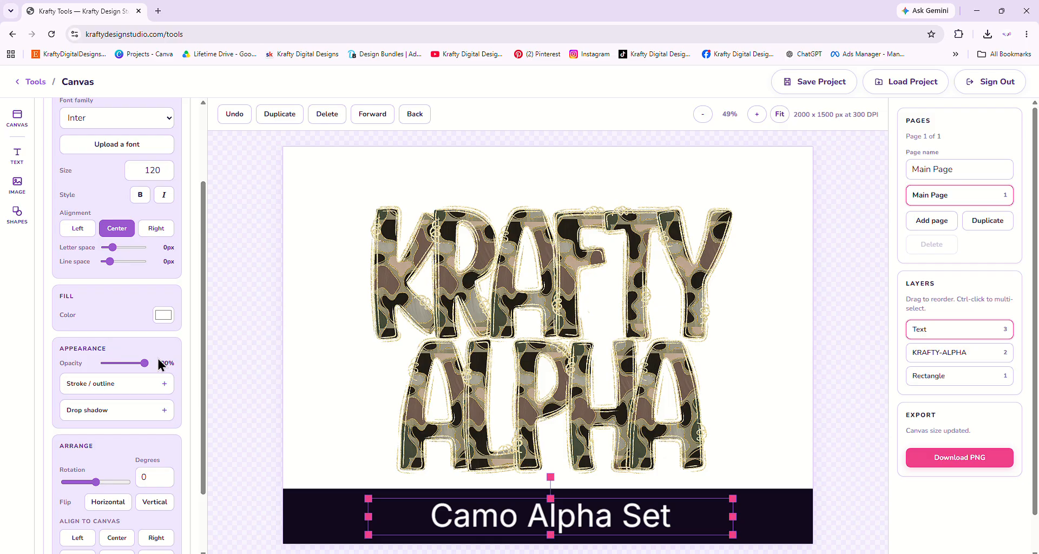
{"action": "scroll", "coordinate": [159, 364], "scroll_direction": "down", "scroll_amount": 2}
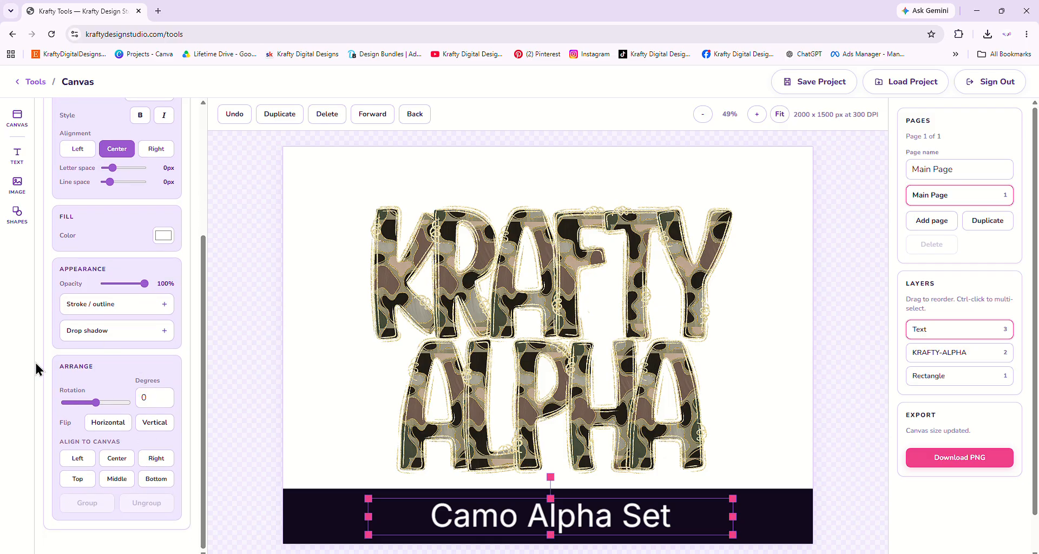
Centre the "Camo Alpha Set" text, the dark band and the KRAFTY-ALPHA image horizontally on the canvas.
{"action": "left_click", "coordinate": [119, 463]}
{"action": "left_click", "coordinate": [317, 504]}
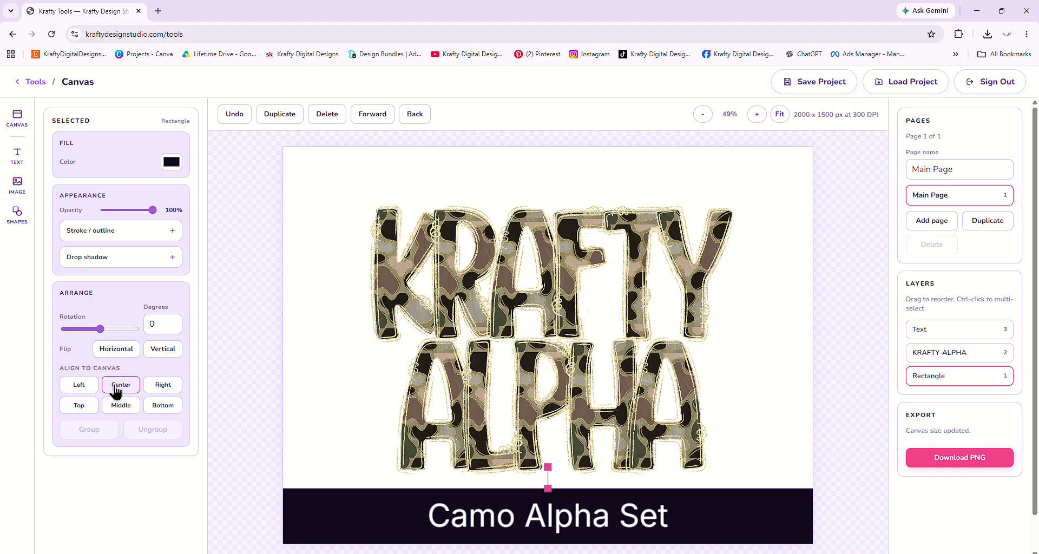
{"action": "left_click", "coordinate": [519, 279]}
{"action": "left_click", "coordinate": [128, 336]}
Align the KRAFTY-ALPHA image to the canvas middle and move it up into the space above the dark band.
{"action": "left_click", "coordinate": [128, 354]}
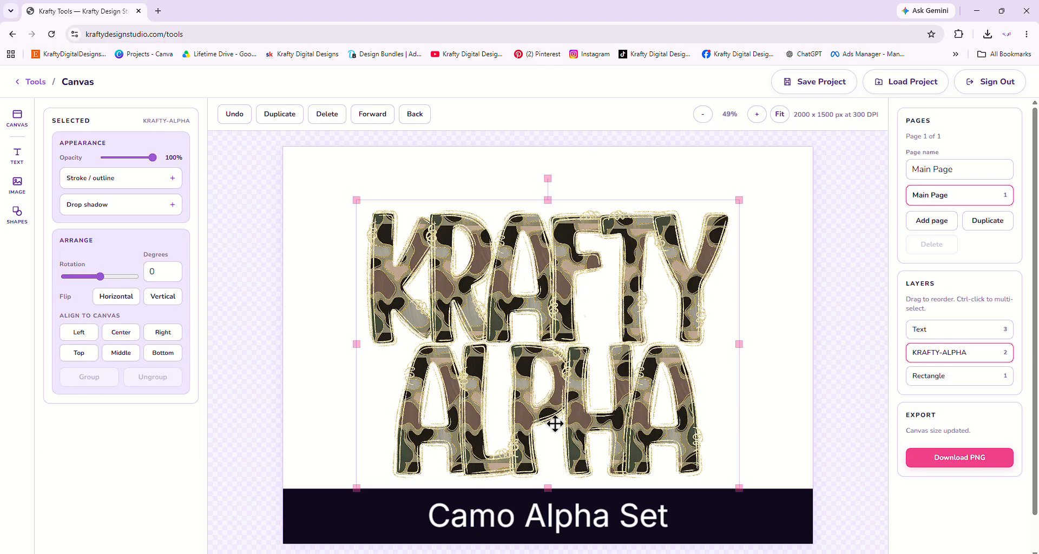
{"action": "left_click_drag", "start_coordinate": [555, 426], "coordinate": [553, 412]}
{"action": "left_click_drag", "start_coordinate": [508, 387], "coordinate": [509, 377]}
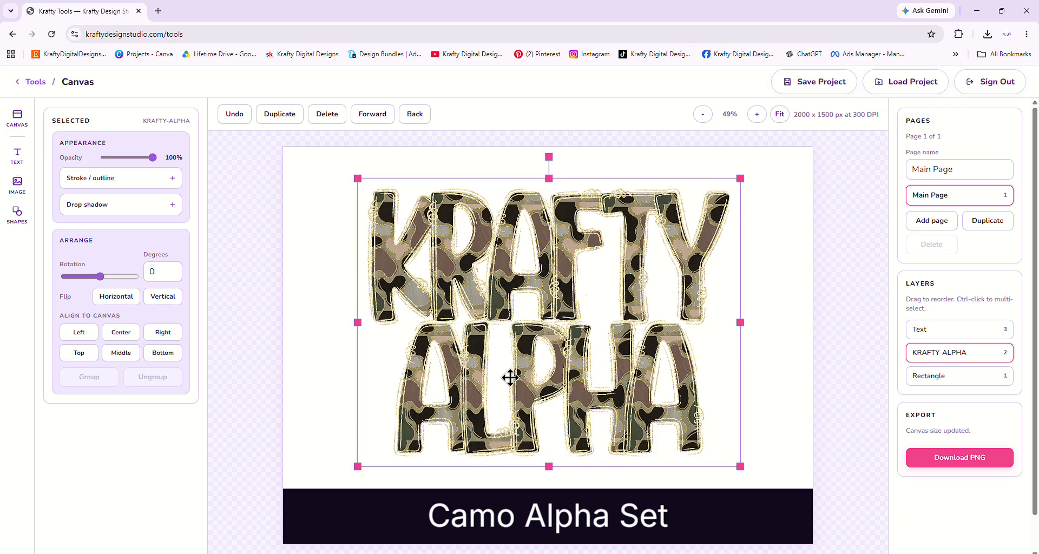
{"action": "left_click_drag", "start_coordinate": [569, 410], "coordinate": [568, 416]}
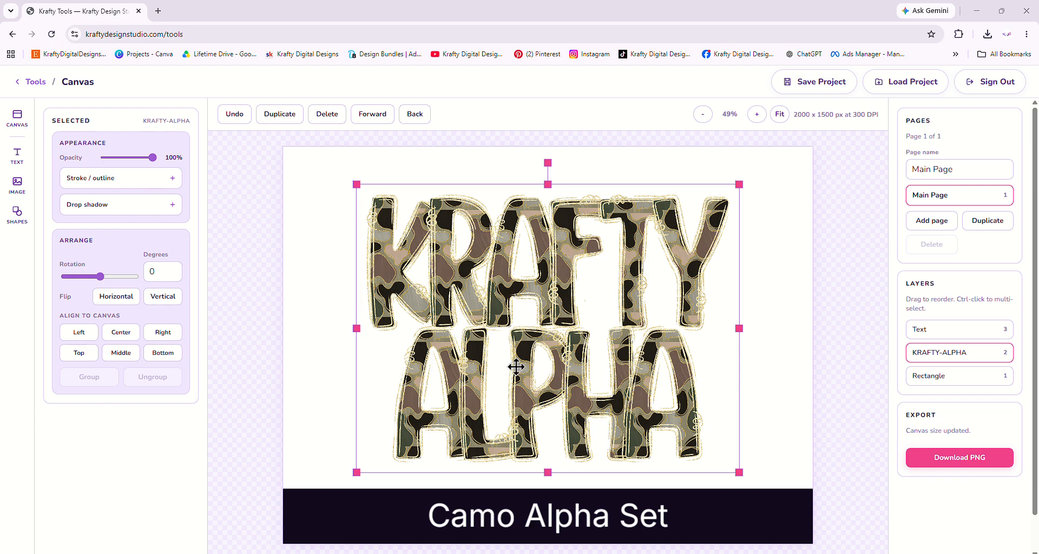
{"action": "left_click", "coordinate": [506, 514]}
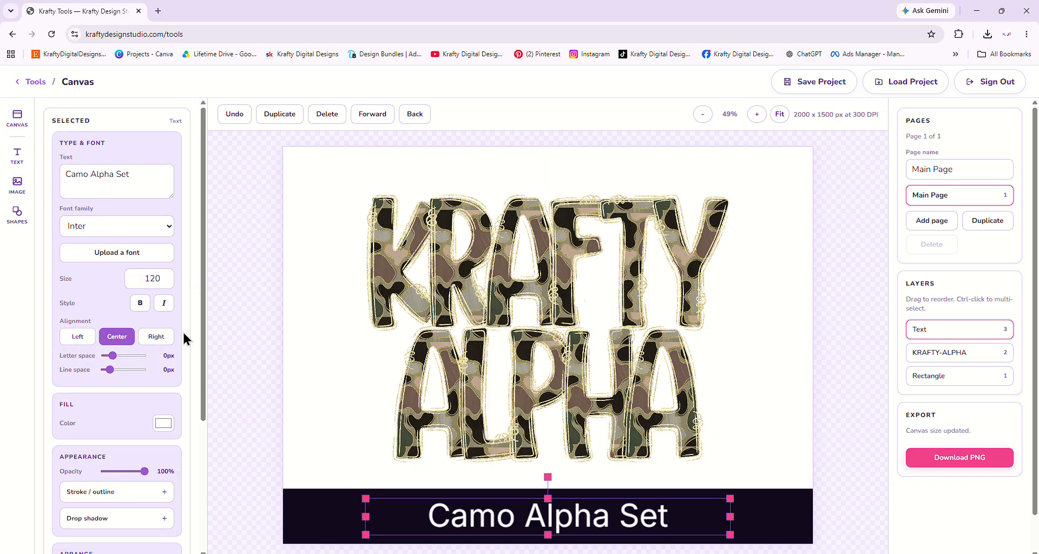
{"action": "left_click", "coordinate": [397, 261]}
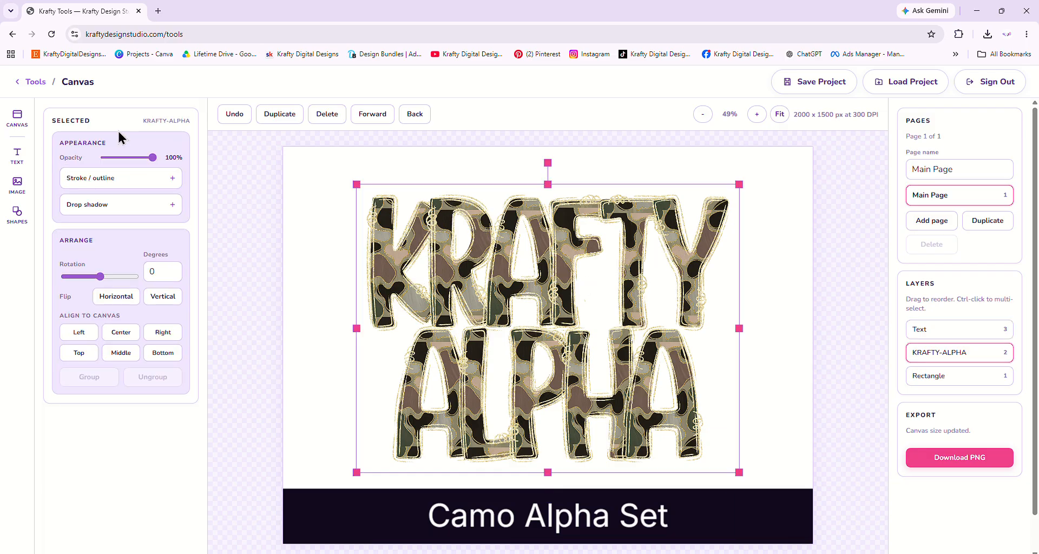
Insert Watermark.svg from the KraftyDigitalDesigns folder and enlarge it until it covers the whole canvas.
{"action": "left_click", "coordinate": [17, 188]}
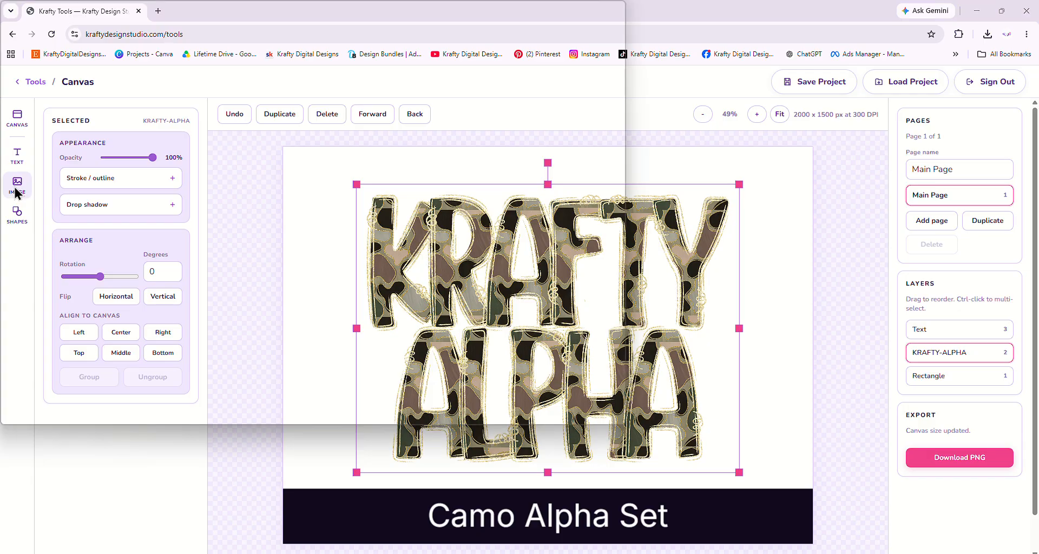
{"action": "scroll", "coordinate": [290, 243], "scroll_direction": "down", "scroll_amount": 1}
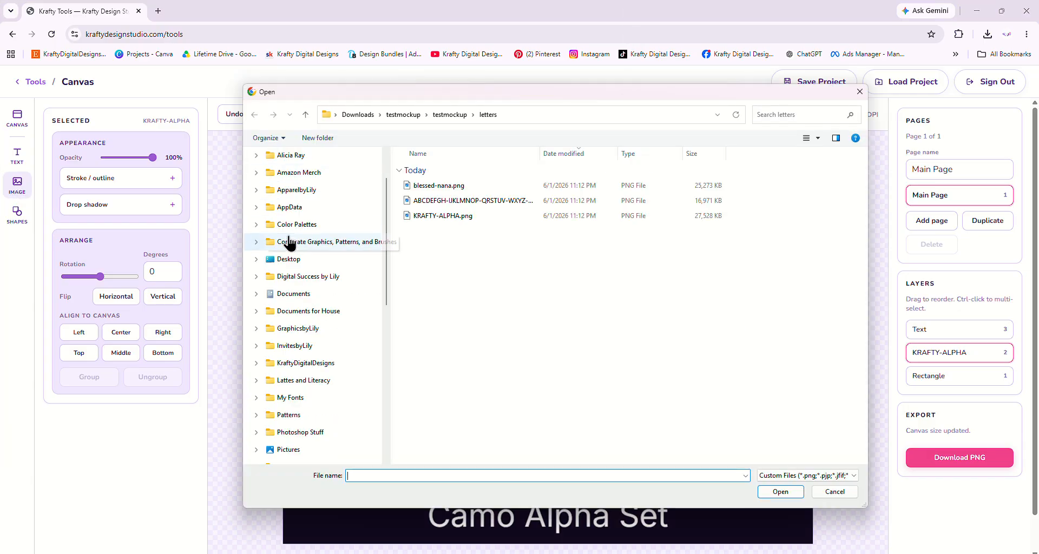
{"action": "left_click", "coordinate": [327, 364]}
{"action": "double_click", "coordinate": [542, 179]}
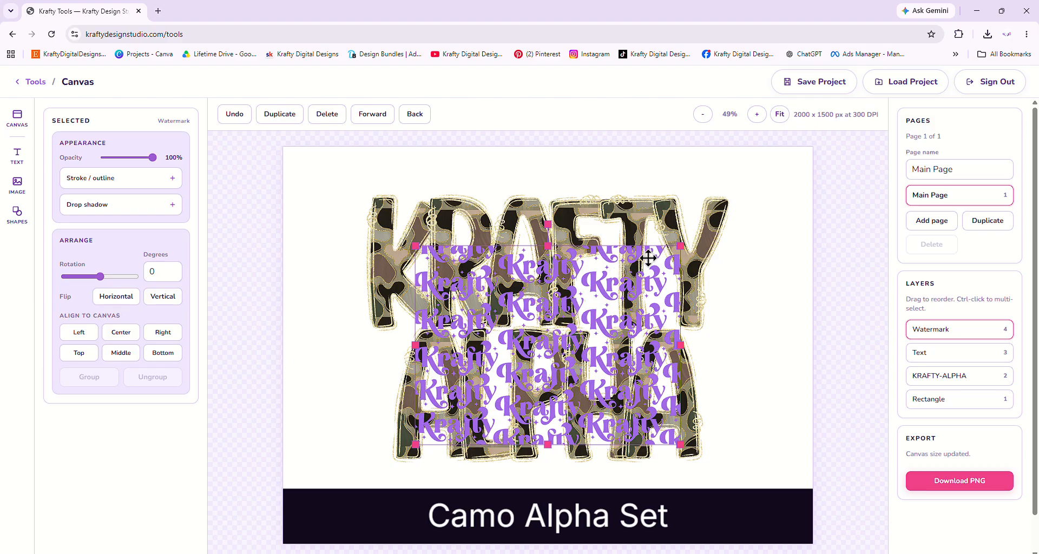
{"action": "left_click_drag", "start_coordinate": [680, 245], "coordinate": [838, 165]}
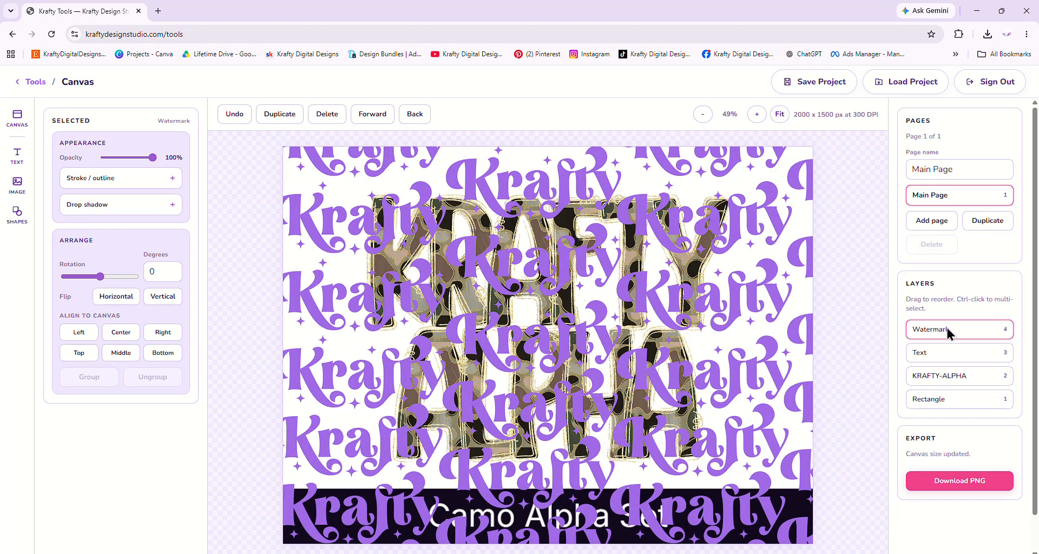
Reorder the layers from front to back as Text, Rectangle, Watermark and KRAFTY-ALPHA.
{"action": "left_click_drag", "start_coordinate": [948, 330], "coordinate": [945, 383]}
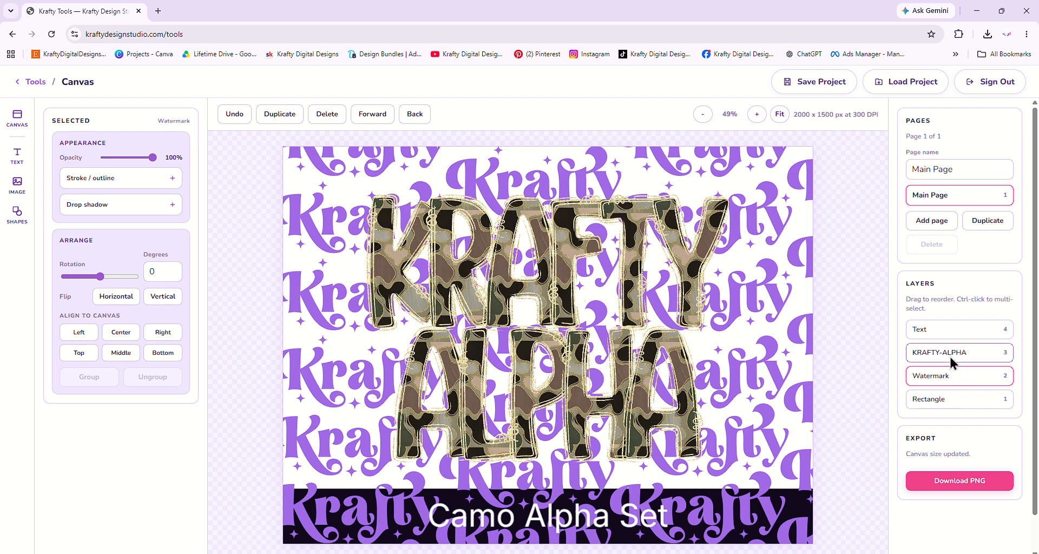
{"action": "mouse_move", "coordinate": [966, 347]}
{"action": "left_mouse_down"}
{"action": "mouse_move", "coordinate": [969, 390]}
{"action": "mouse_move", "coordinate": [960, 387]}
{"action": "mouse_move", "coordinate": [961, 343]}
{"action": "left_mouse_up"}
{"action": "left_click", "coordinate": [946, 399]}
{"action": "left_click_drag", "start_coordinate": [943, 402], "coordinate": [950, 342]}
{"action": "left_click_drag", "start_coordinate": [965, 401], "coordinate": [947, 346]}
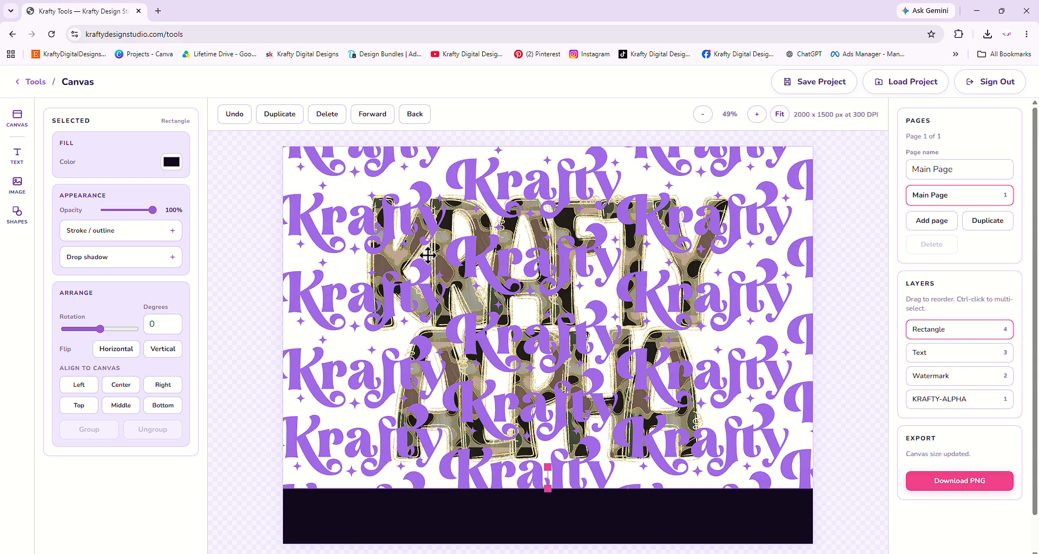
{"action": "left_click", "coordinate": [413, 114]}
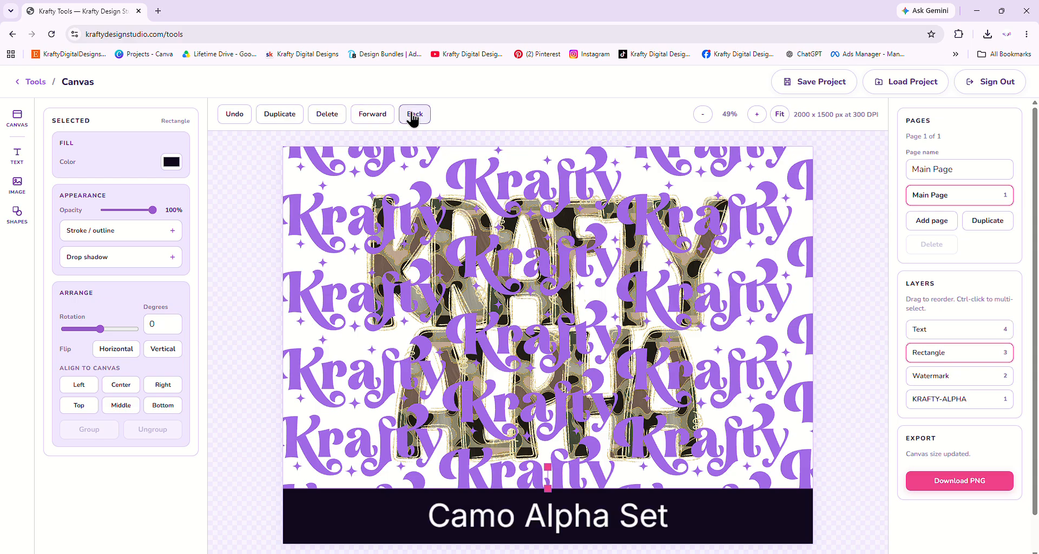
Lower the opacity of the watermark pattern to 17%.
{"action": "left_click", "coordinate": [410, 146]}
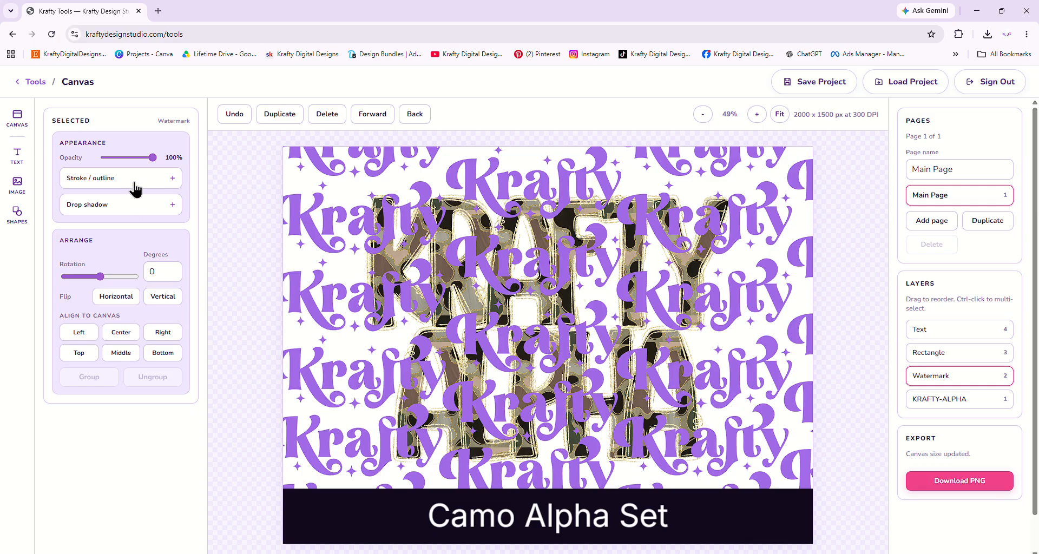
{"action": "left_click_drag", "start_coordinate": [154, 163], "coordinate": [115, 167]}
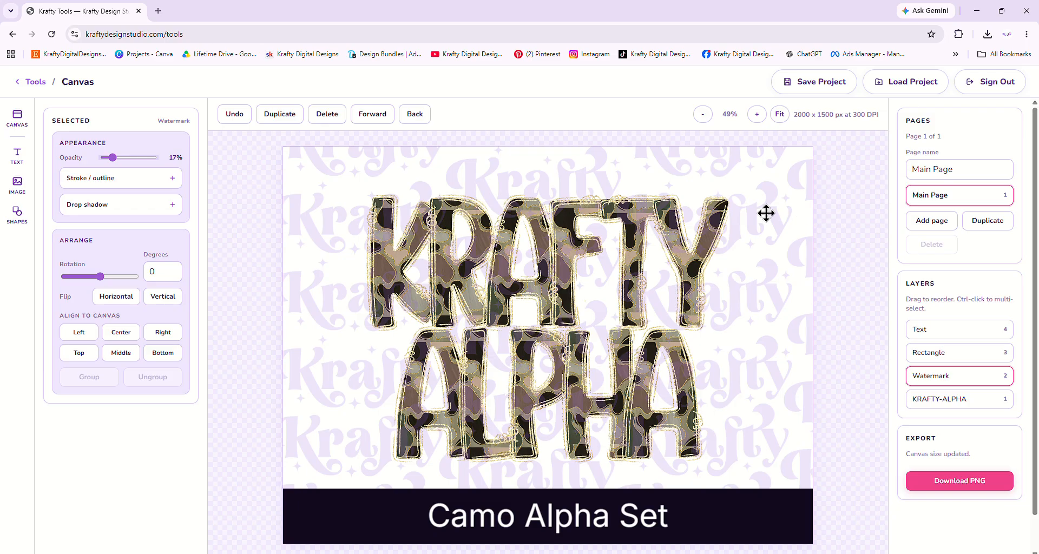
Duplicate Main Page and rename the copy Full Alpha.
{"action": "left_click", "coordinate": [981, 222]}
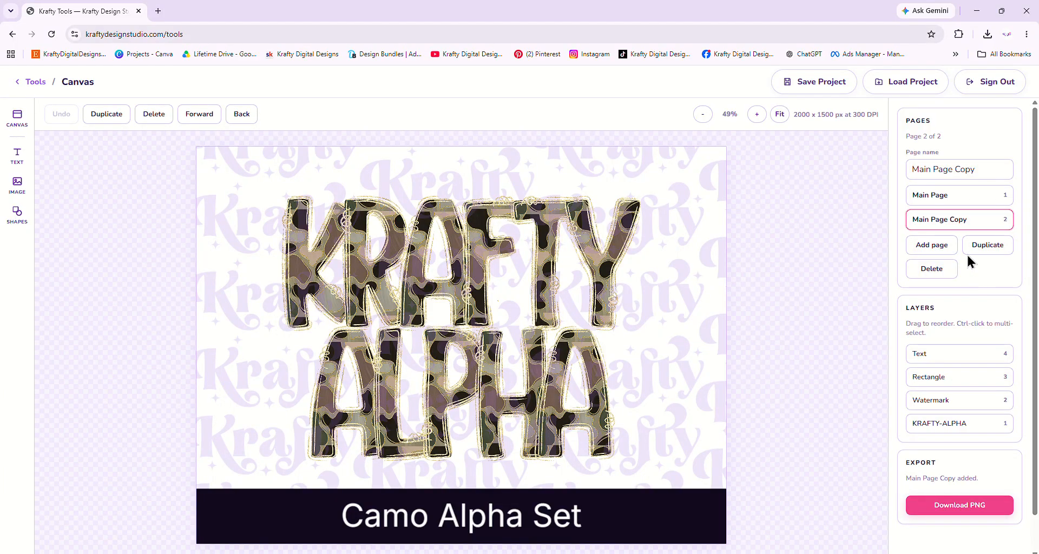
{"action": "left_click", "coordinate": [941, 195]}
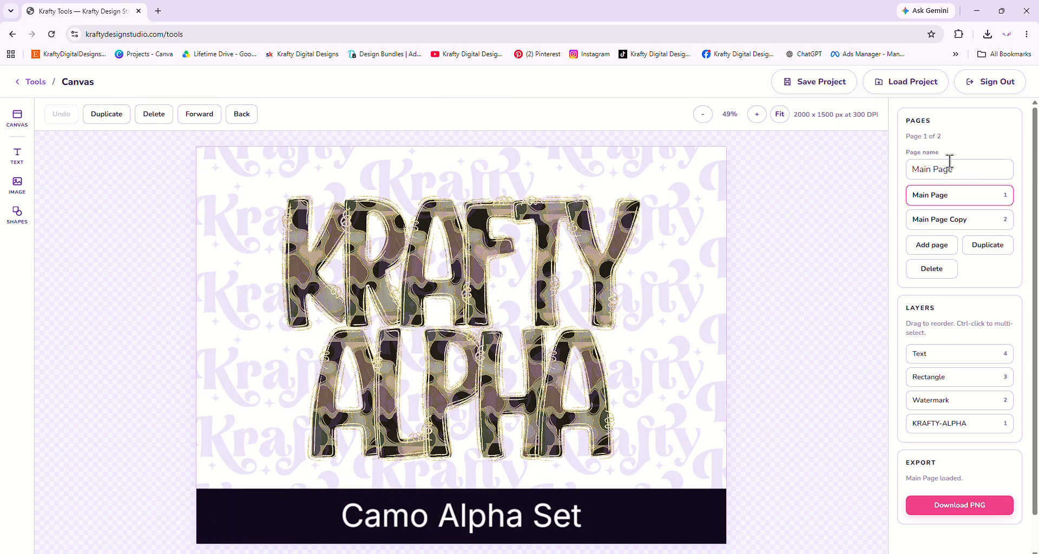
{"action": "left_click", "coordinate": [951, 218]}
{"action": "left_click_drag", "start_coordinate": [982, 169], "coordinate": [881, 169]}
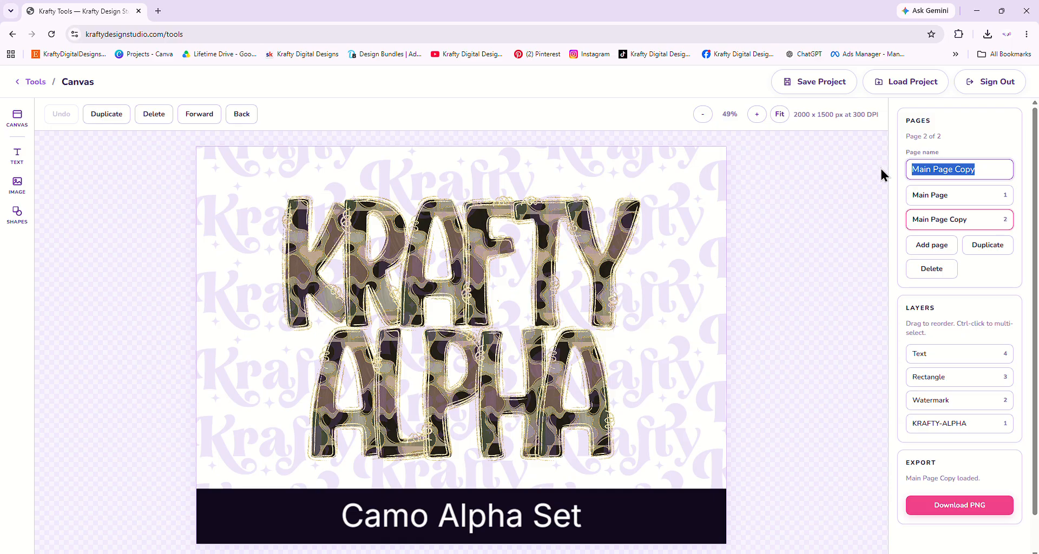
{"action": "type", "text": "Alpha"}
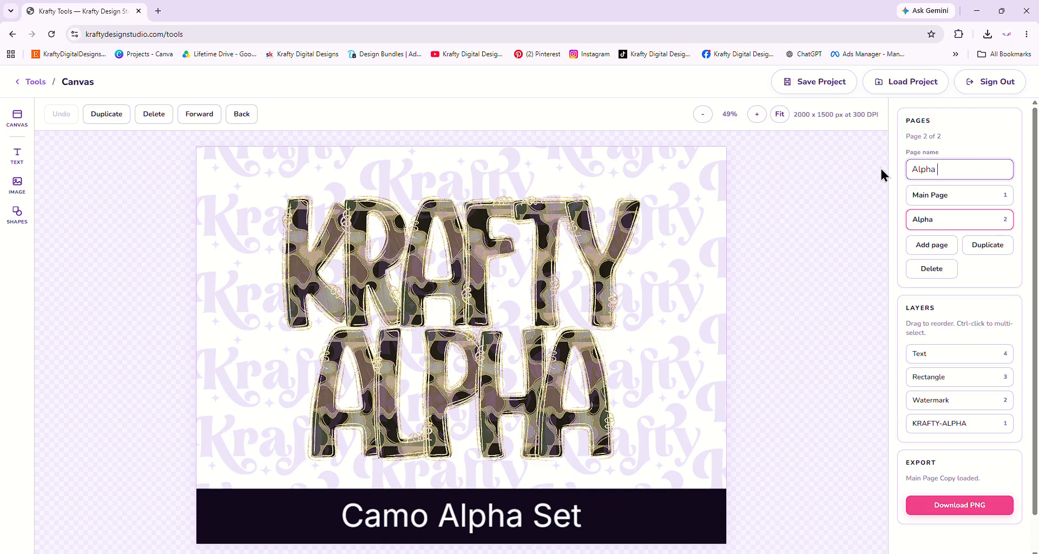
{"action": "key", "text": "BackSpace"}
{"action": "key", "text": "BackSpace"}
{"action": "key", "text": "BackSpace"}
{"action": "key", "text": "BackSpace"}
{"action": "key", "text": "BackSpace"}
{"action": "key", "text": "BackSpace"}
{"action": "type", "text": "Full Alpha"}
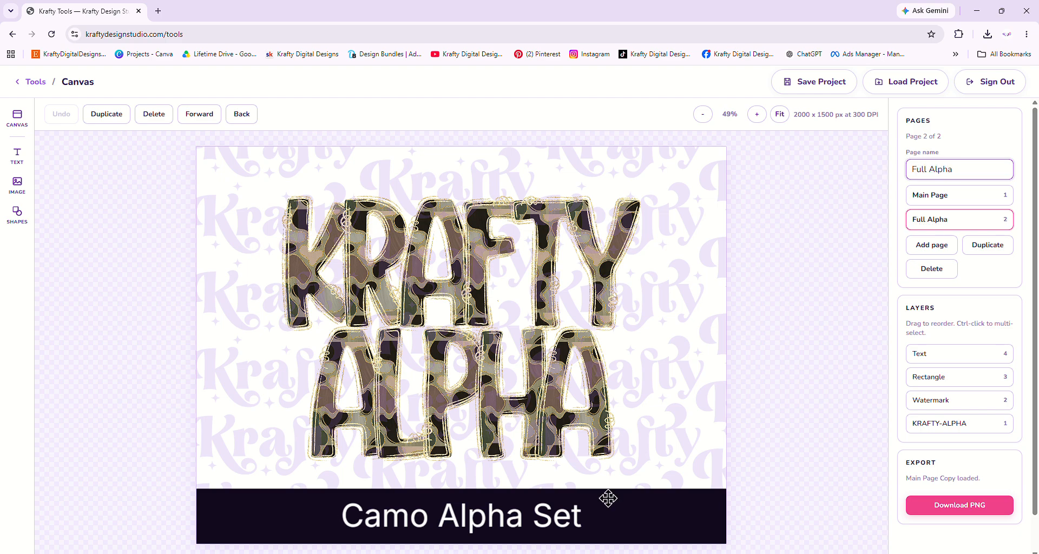
Delete the "Camo Alpha Set" text and the dark band from the Full Alpha page.
{"action": "left_click", "coordinate": [596, 516]}
{"action": "left_click", "coordinate": [596, 518]}
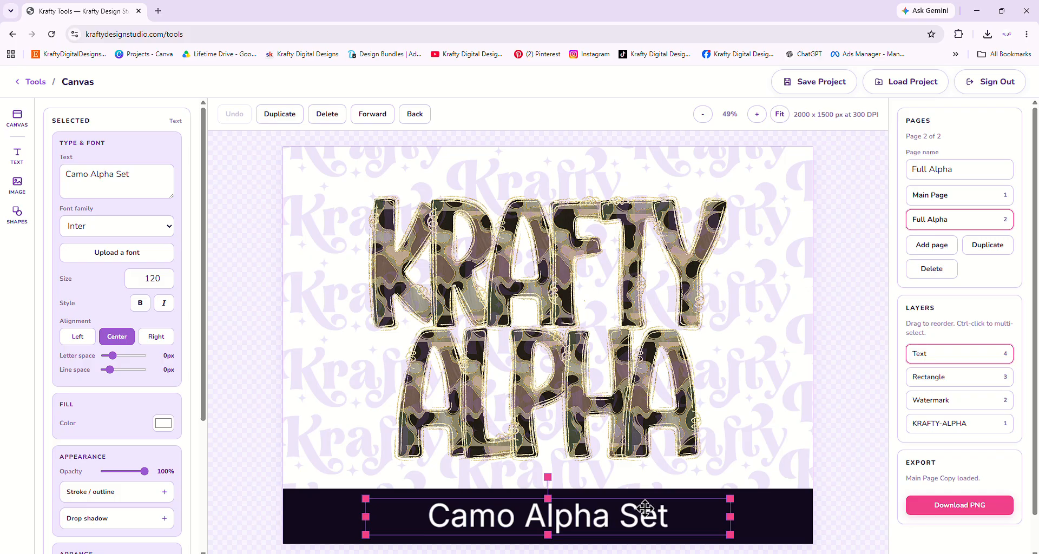
{"action": "left_click", "coordinate": [327, 114]}
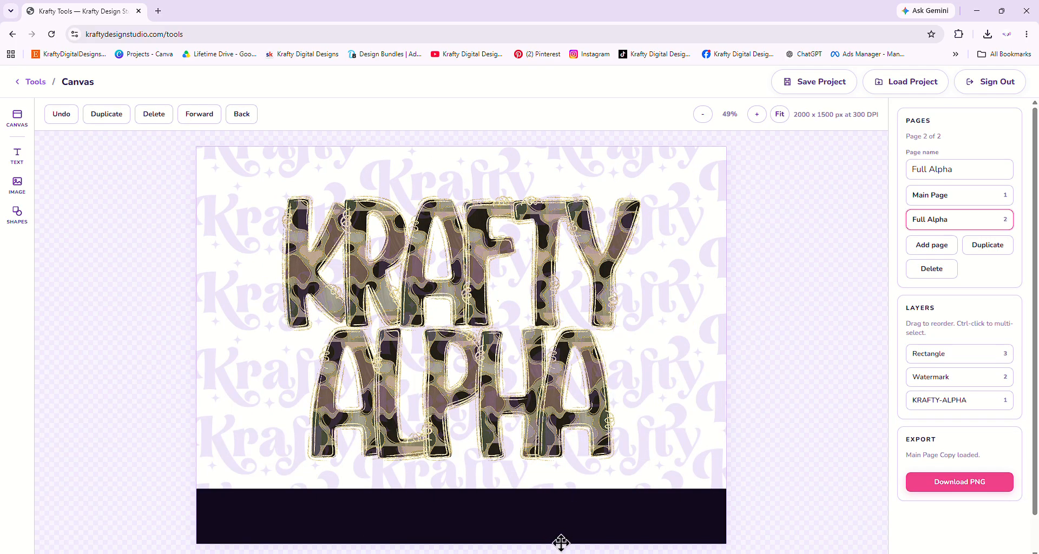
{"action": "left_click", "coordinate": [557, 533]}
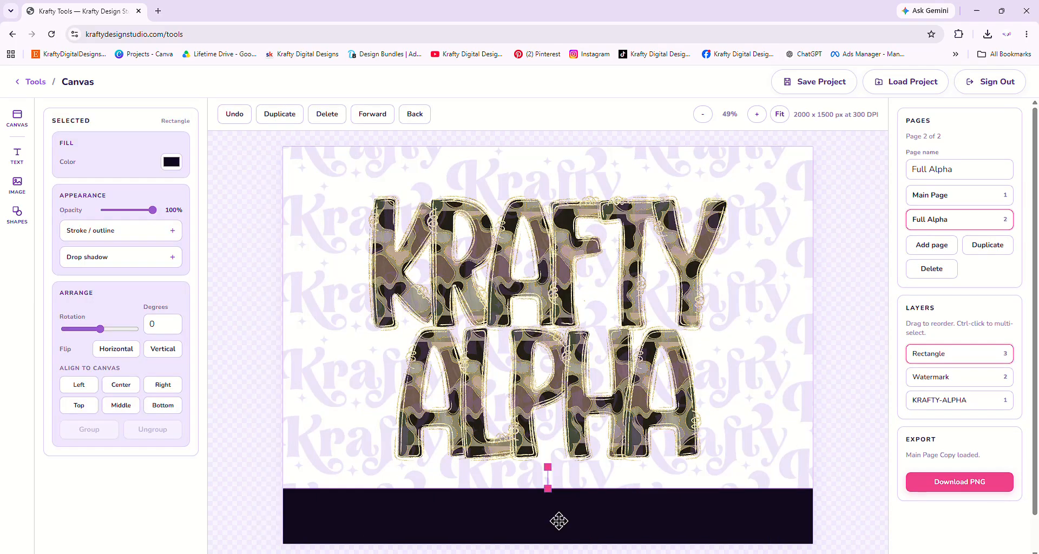
{"action": "left_click", "coordinate": [319, 115]}
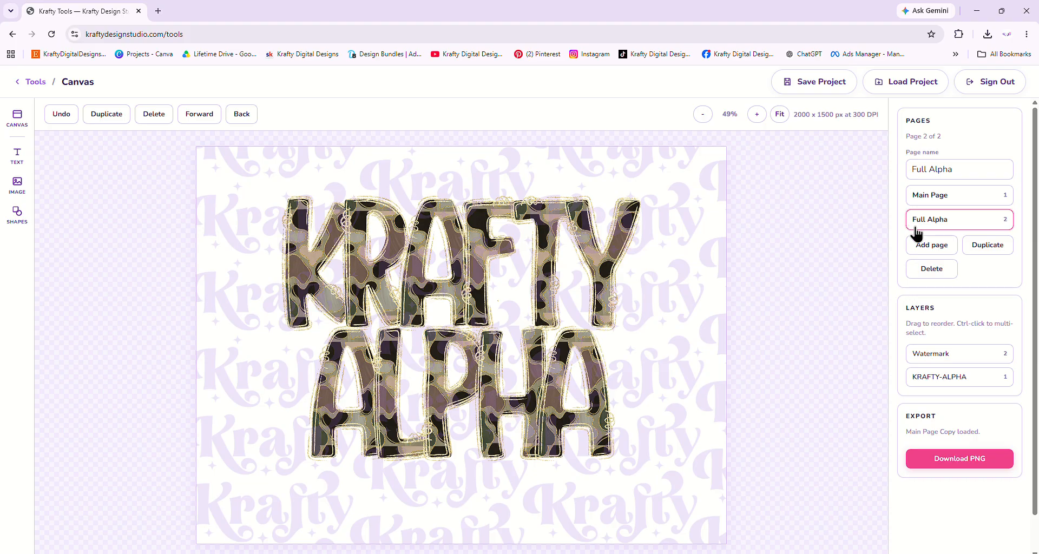
{"action": "left_click", "coordinate": [25, 182]}
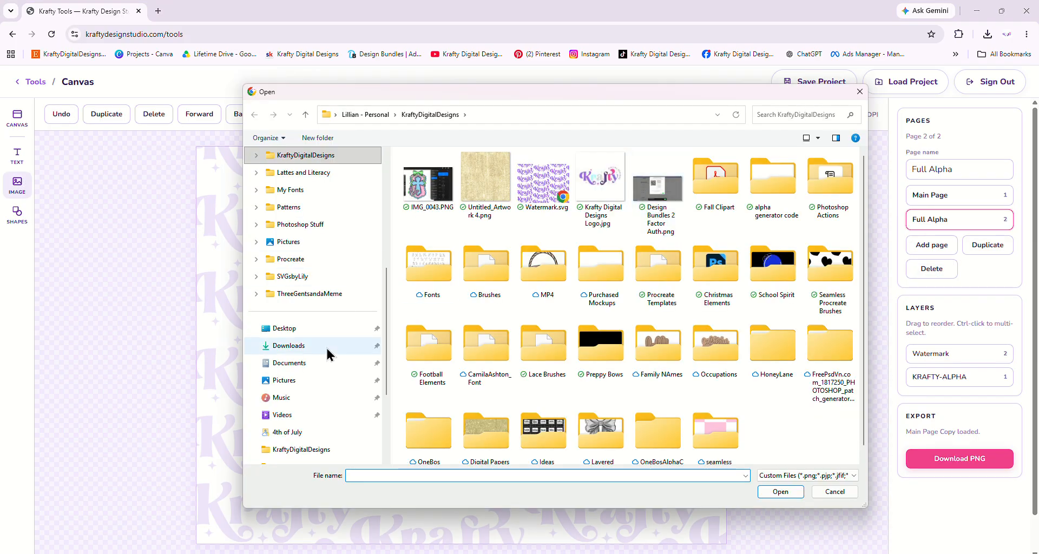
{"action": "left_click", "coordinate": [327, 348]}
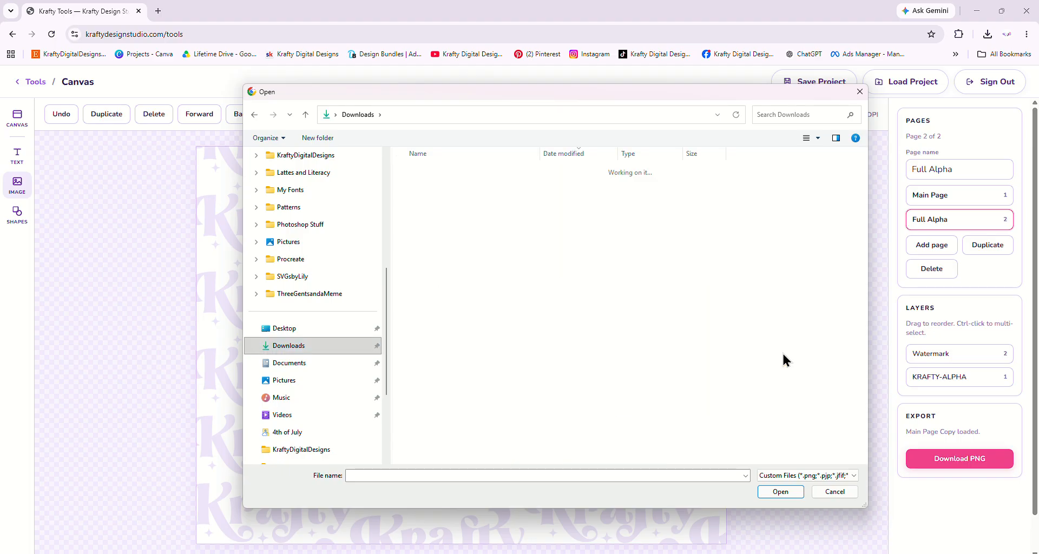
{"action": "double_click", "coordinate": [476, 186]}
{"action": "double_click", "coordinate": [476, 186]}
{"action": "double_click", "coordinate": [461, 186]}
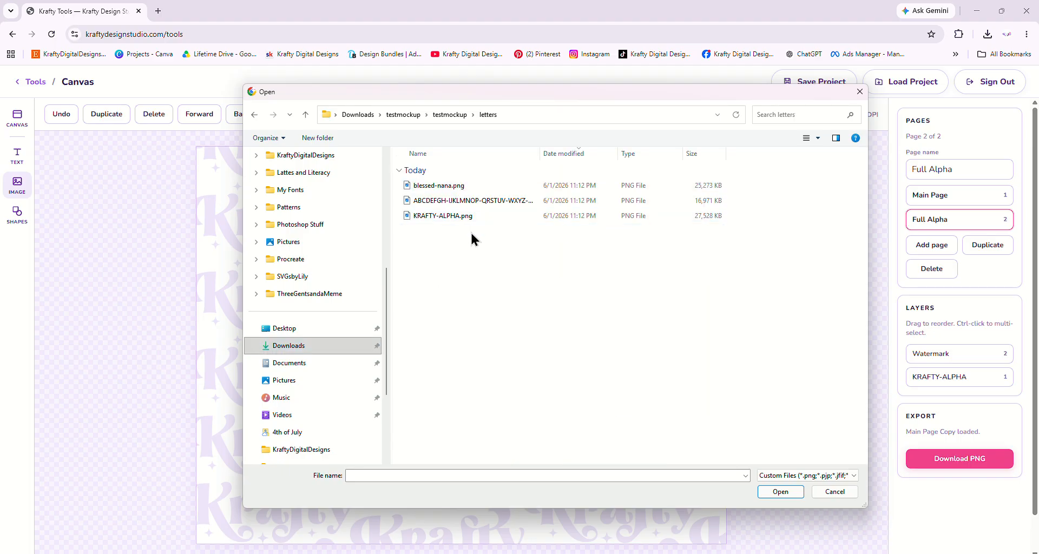
{"action": "double_click", "coordinate": [468, 201]}
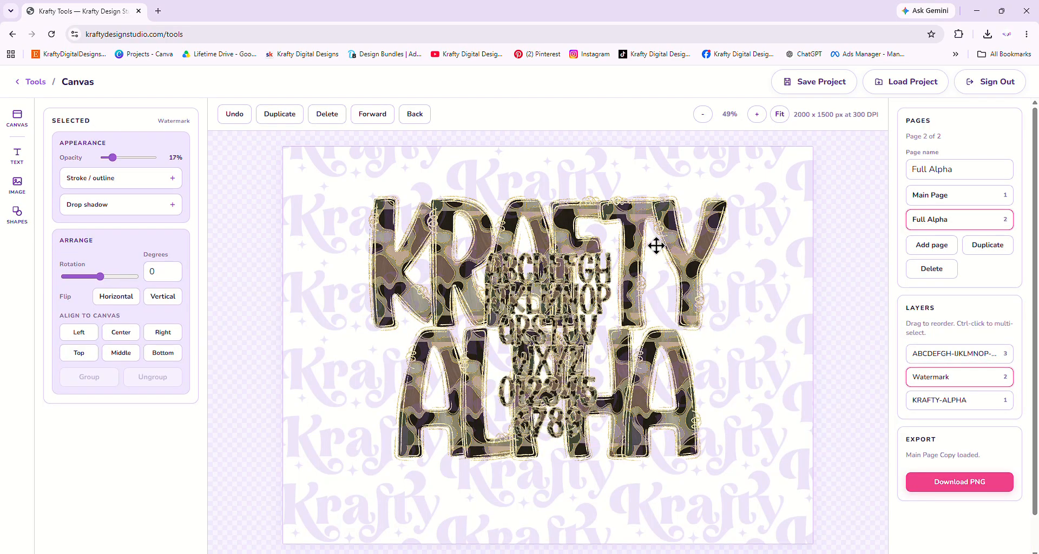
{"action": "left_click", "coordinate": [969, 403]}
{"action": "left_click", "coordinate": [327, 113]}
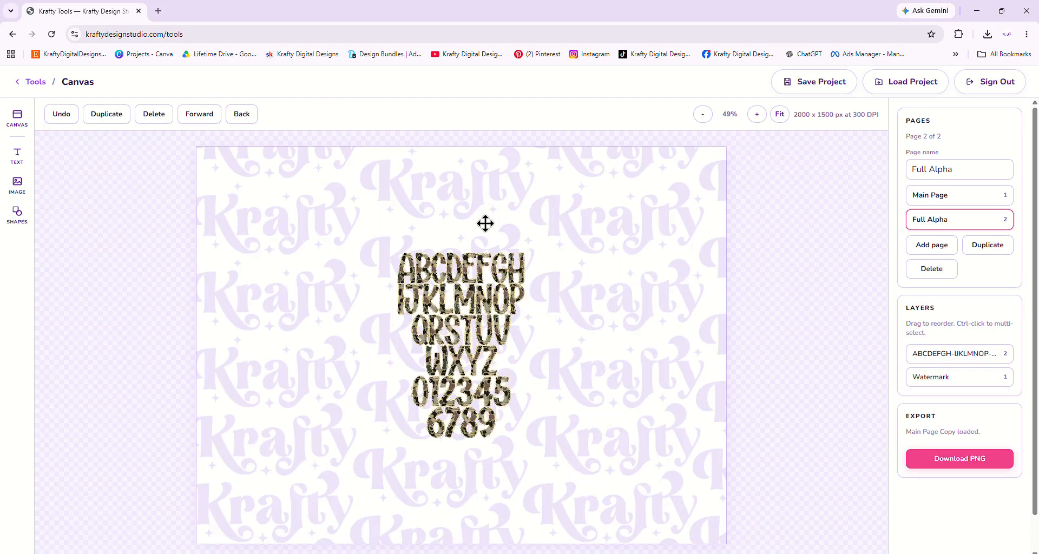
Enlarge the alphabet and numbers image to nearly the full canvas height and send it behind the watermark.
{"action": "left_click", "coordinate": [506, 311]}
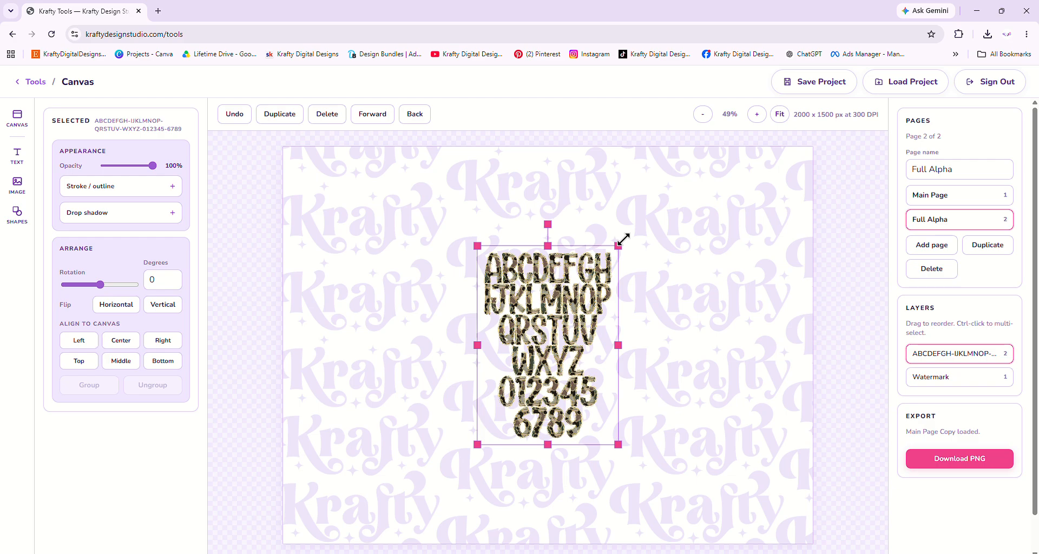
{"action": "left_click_drag", "start_coordinate": [623, 238], "coordinate": [732, 209]}
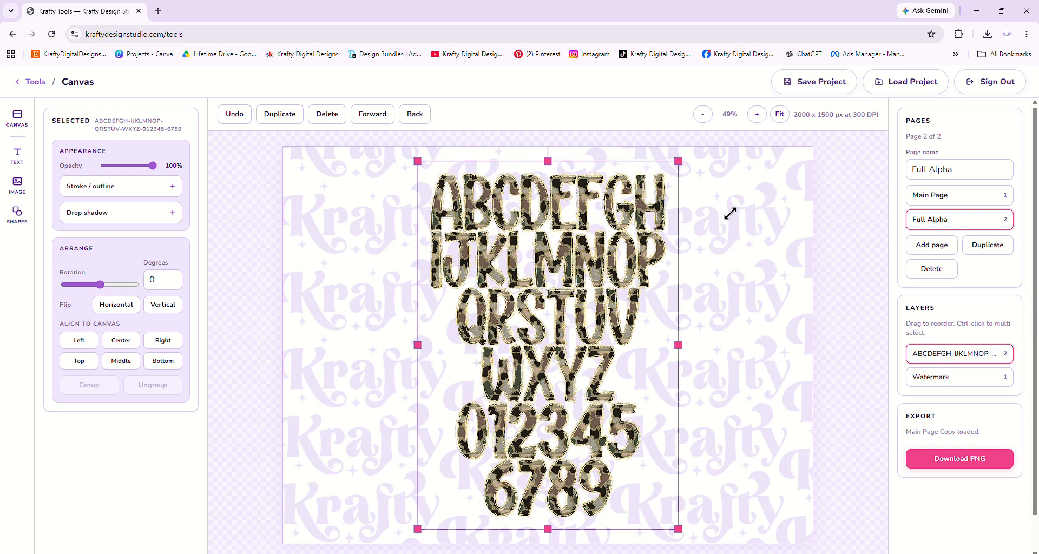
{"action": "left_click", "coordinate": [414, 116]}
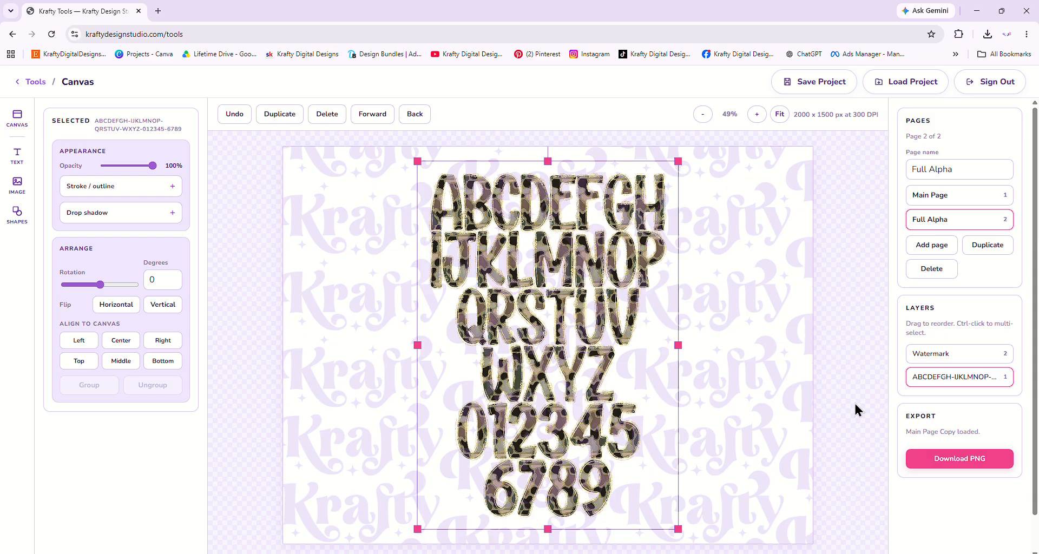
{"action": "left_click", "coordinate": [764, 384]}
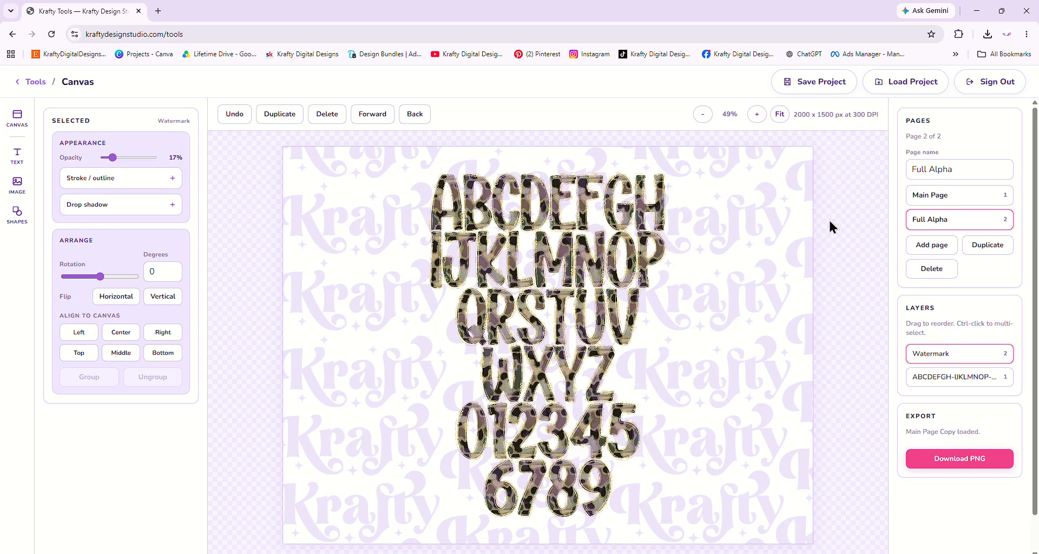
Return to Main Page and duplicate it as another page of the project.
{"action": "left_click", "coordinate": [957, 196]}
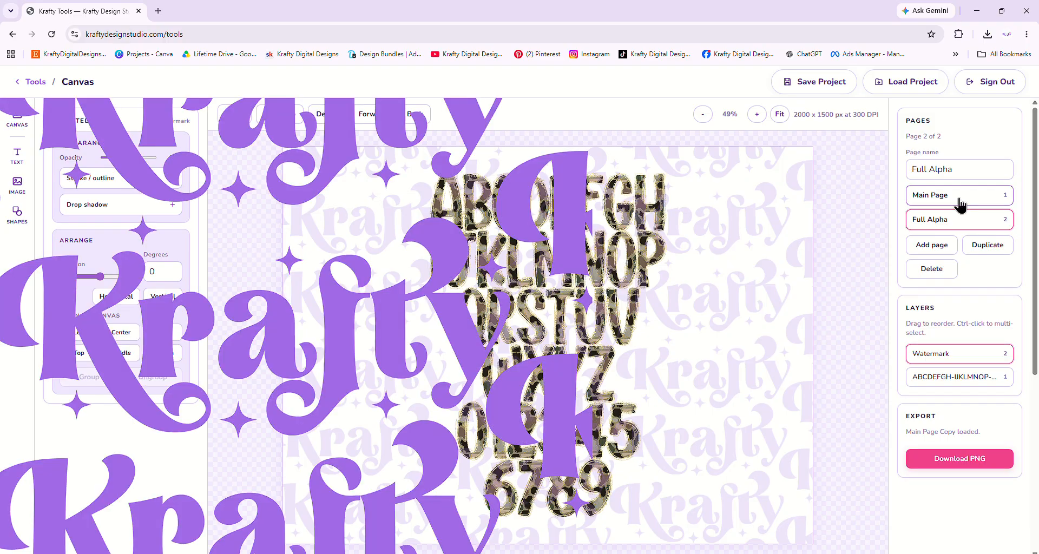
{"action": "left_click", "coordinate": [985, 247]}
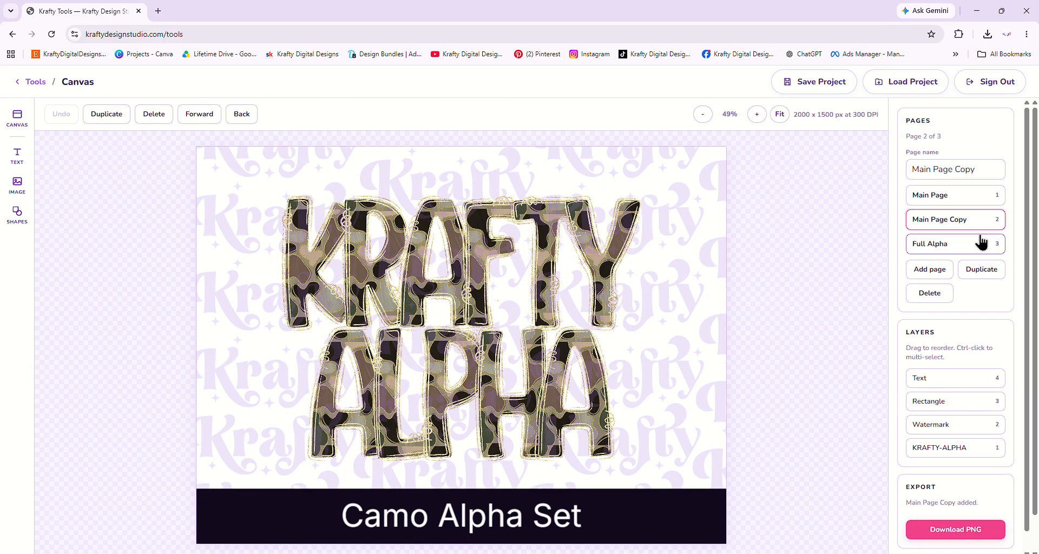
Rename the duplicated Main Page Copy page as Example.
{"action": "triple_click", "coordinate": [984, 169]}
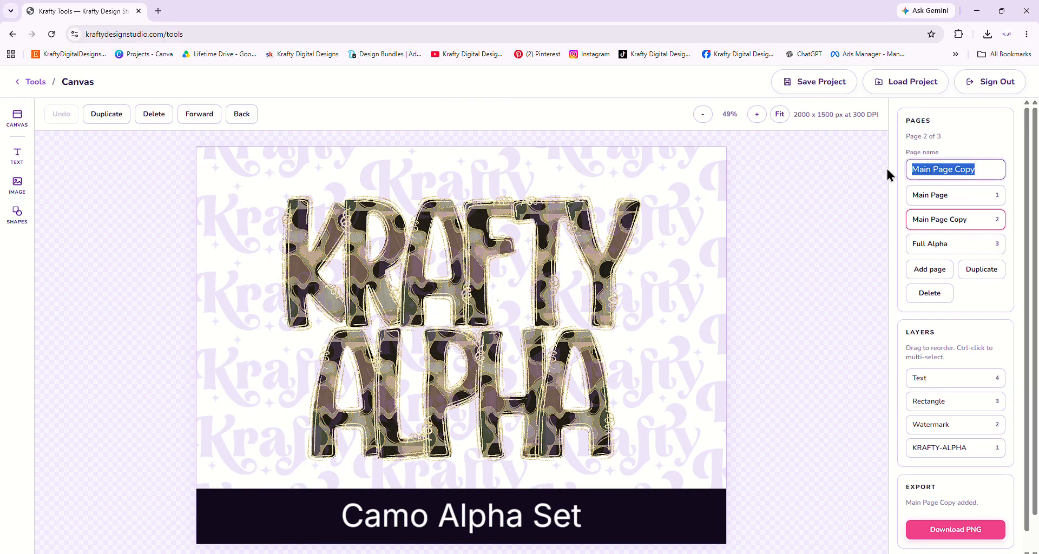
{"action": "type", "text": "Example"}
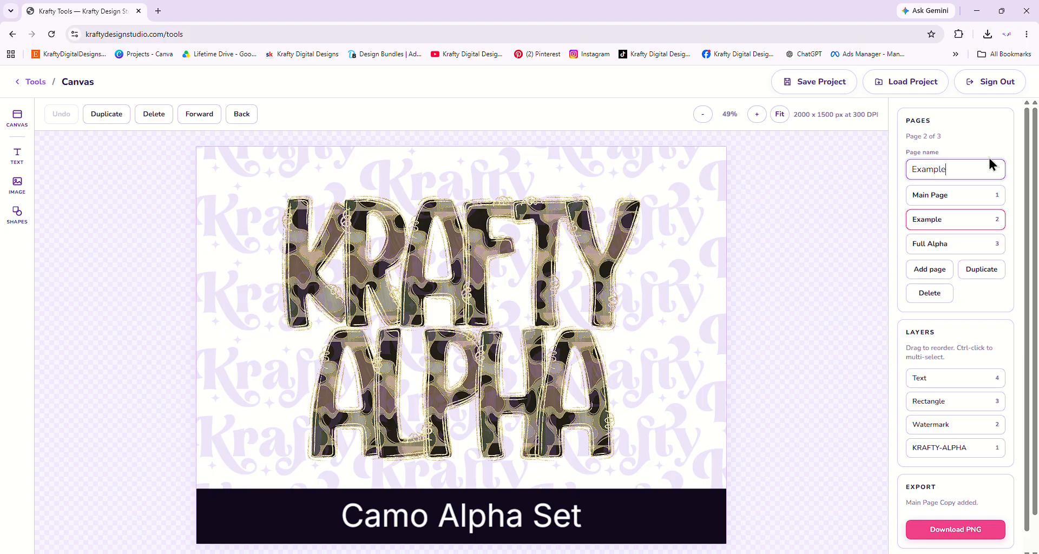
{"action": "left_click", "coordinate": [555, 272]}
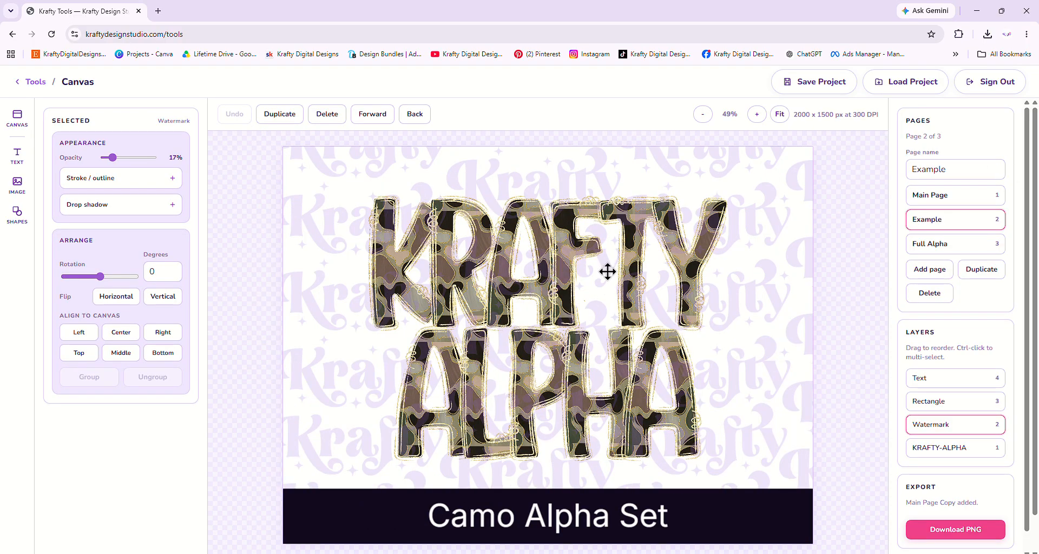
Replace the "Camo Alpha Set" text in the dark band of the Example page with "Example Design".
{"action": "left_click", "coordinate": [538, 537]}
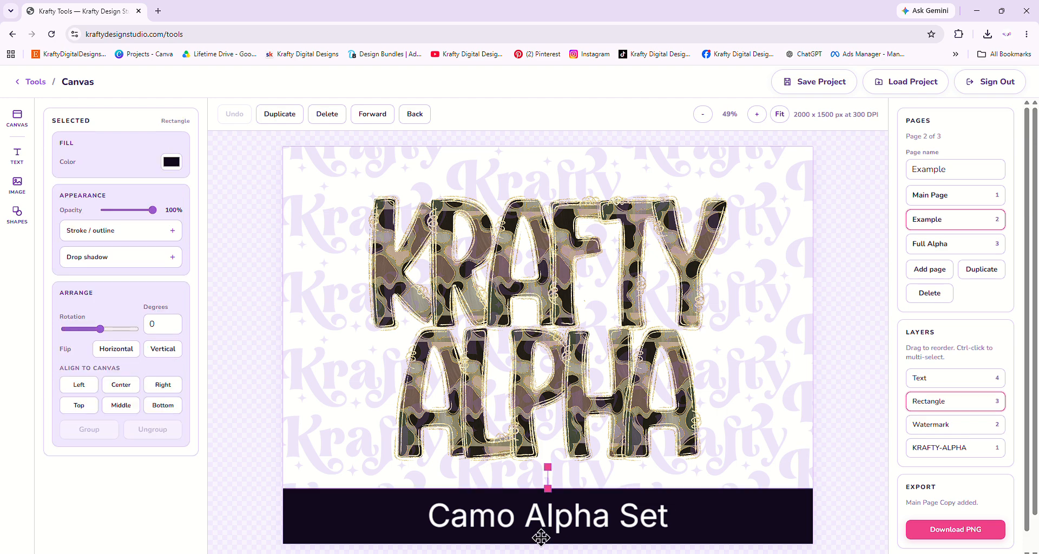
{"action": "double_click", "coordinate": [541, 524]}
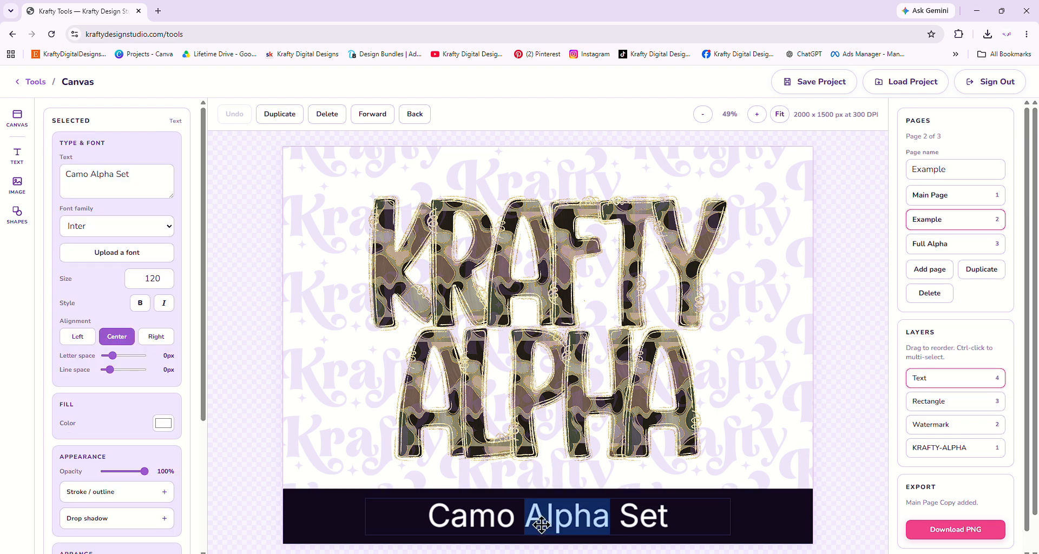
{"action": "key", "text": "BackSpace"}
{"action": "key", "text": "BackSpace"}
{"action": "key", "text": "BackSpace"}
{"action": "key", "text": "BackSpace"}
{"action": "key", "text": "BackSpace"}
{"action": "key", "text": "BackSpace"}
{"action": "key", "text": "Delete"}
{"action": "key", "text": "Delete"}
{"action": "key", "text": "Delete"}
{"action": "type", "text": "E"}
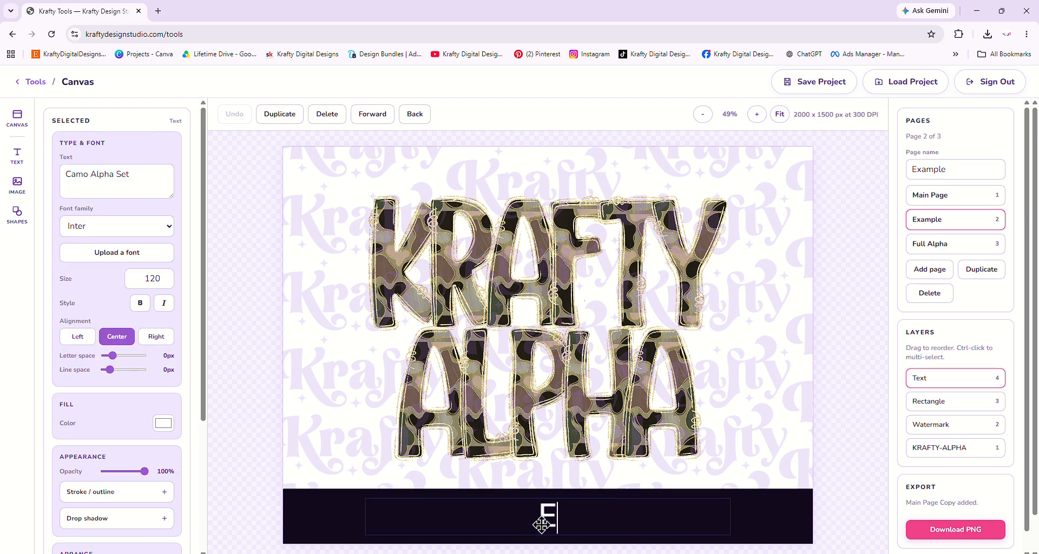
{"action": "type", "text": "xample "}
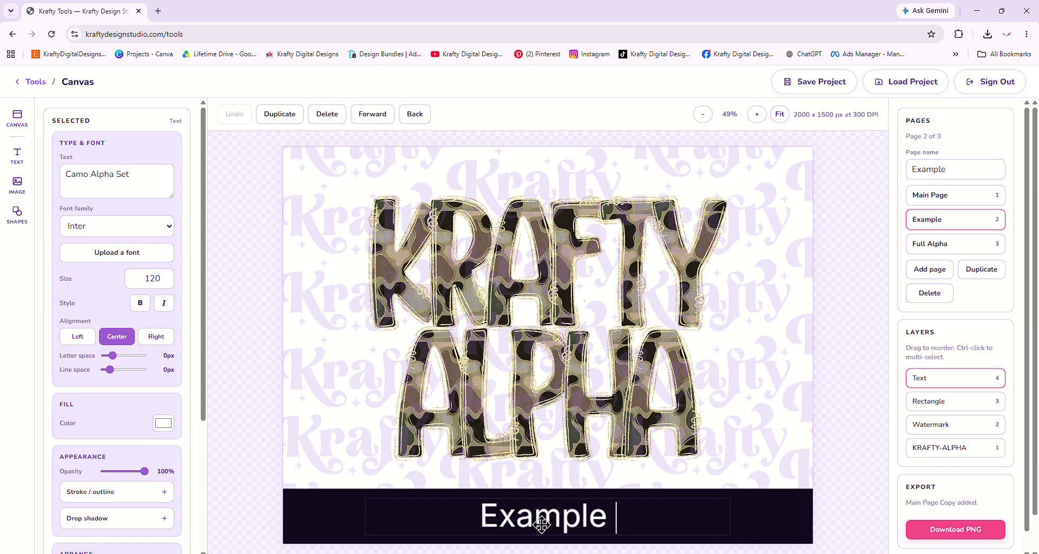
{"action": "type", "text": "Design"}
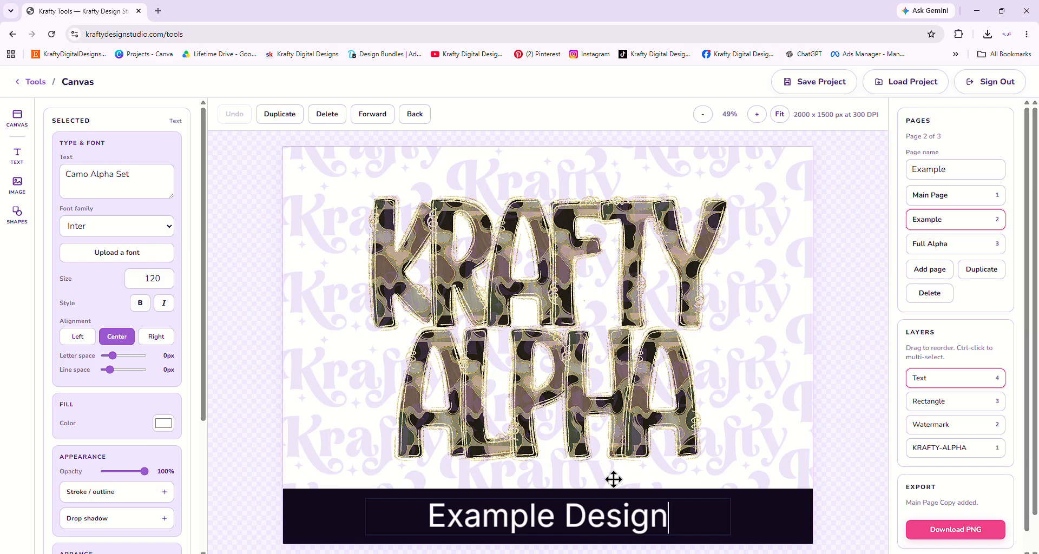
Replace the KRAFTY-ALPHA image on the Example page with the blessed-nana PNG from the letters folder.
{"action": "left_click", "coordinate": [968, 448]}
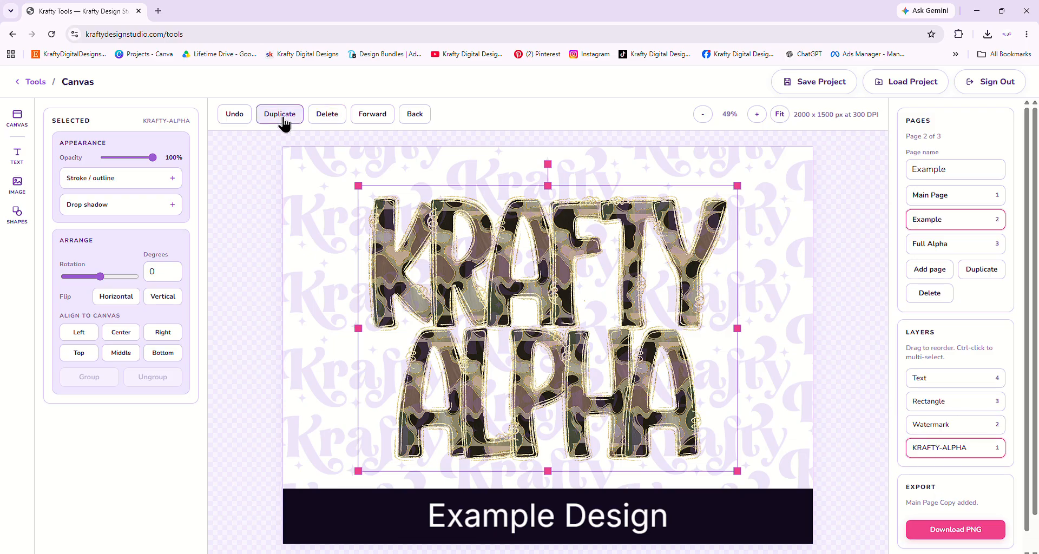
{"action": "left_click", "coordinate": [324, 119]}
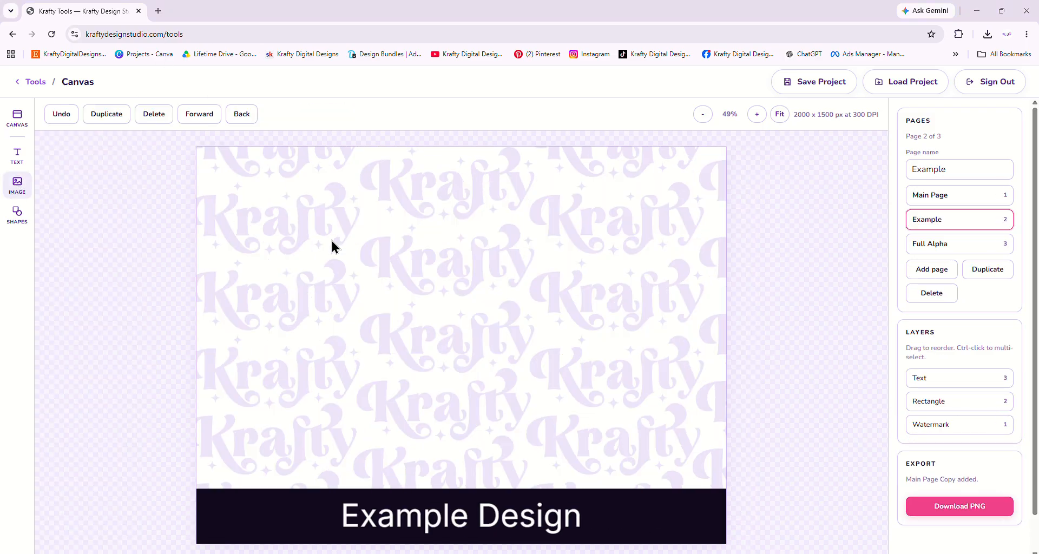
{"action": "double_click", "coordinate": [463, 187]}
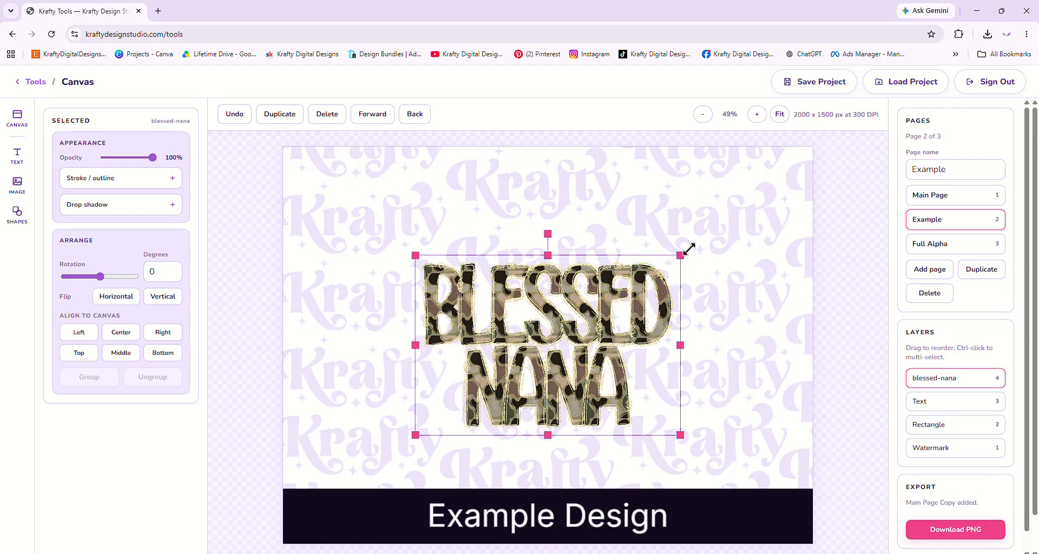
Enlarge the blessed-nana image to fill the space above the band and send it behind the watermark.
{"action": "left_click_drag", "start_coordinate": [689, 248], "coordinate": [765, 214]}
{"action": "left_click_drag", "start_coordinate": [645, 290], "coordinate": [648, 268]}
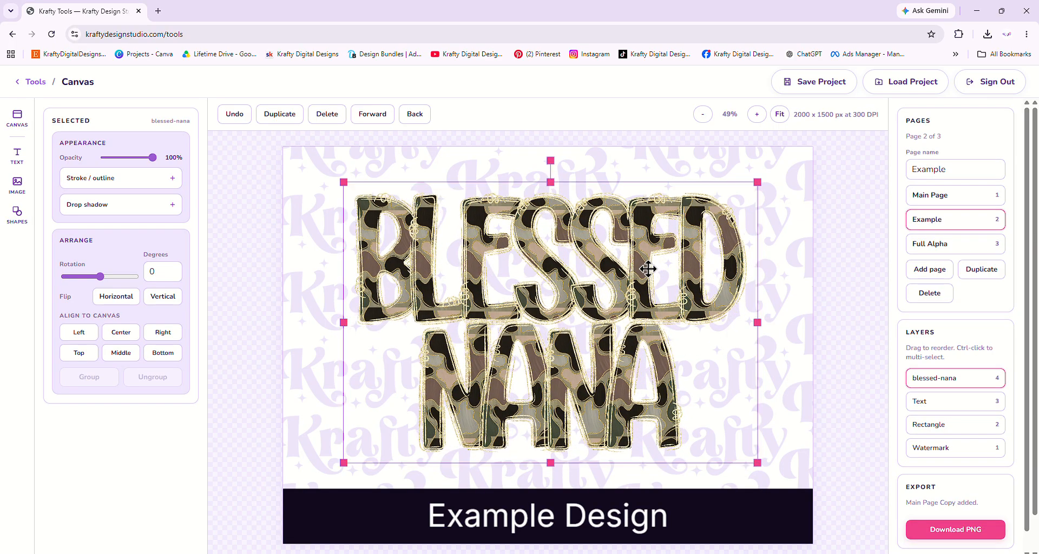
{"action": "left_click", "coordinate": [408, 115]}
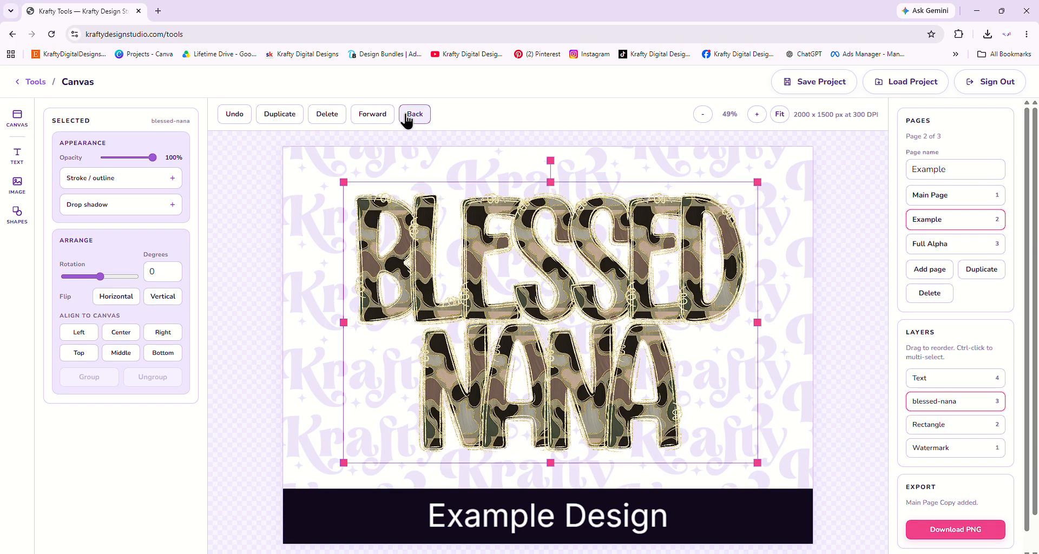
{"action": "left_click", "coordinate": [408, 115]}
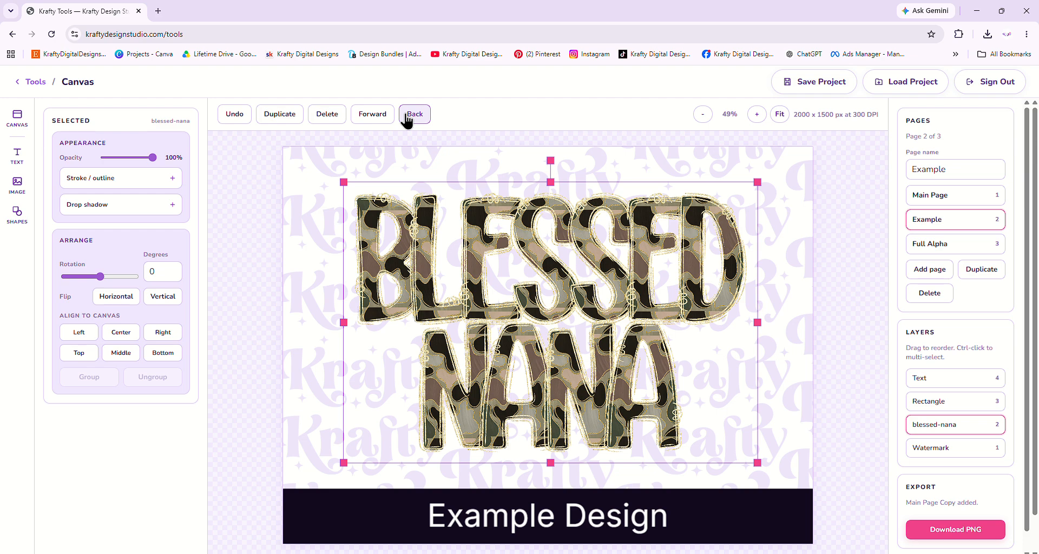
{"action": "left_click", "coordinate": [415, 115]}
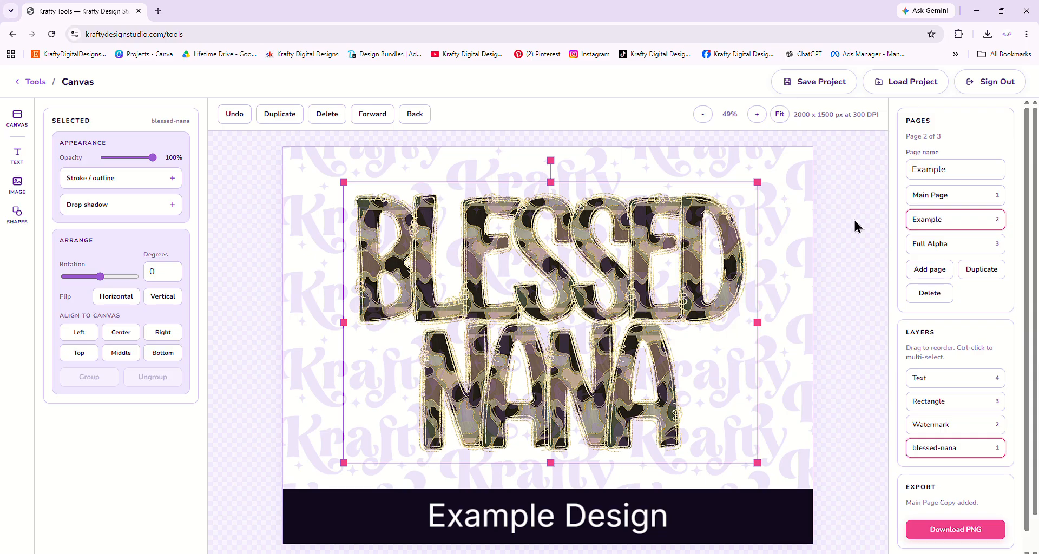
Save the project as a downloaded file named mockupmasterfile.
{"action": "left_click", "coordinate": [813, 80]}
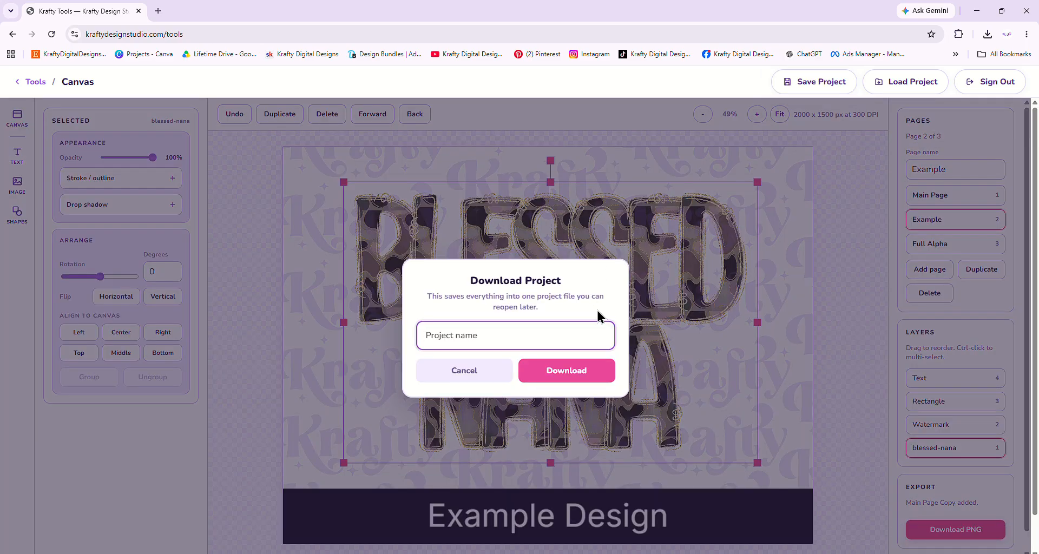
{"action": "type", "text": "MockupMaseter"}
{"action": "key", "text": "BackSpace"}
{"action": "key", "text": "BackSpace"}
{"action": "key", "text": "BackSpace"}
{"action": "key", "text": "BackSpace"}
{"action": "key", "text": "BackSpace"}
{"action": "key", "text": "BackSpace"}
{"action": "key", "text": "BackSpace"}
{"action": "key", "text": "BackSpace"}
{"action": "key", "text": "BackSpace"}
{"action": "key", "text": "BackSpace"}
{"action": "key", "text": "BackSpace"}
{"action": "key", "text": "BackSpace"}
{"action": "key", "text": "BackSpace"}
{"action": "type", "text": "mockupmasterfile"}
{"action": "left_click", "coordinate": [583, 372]}
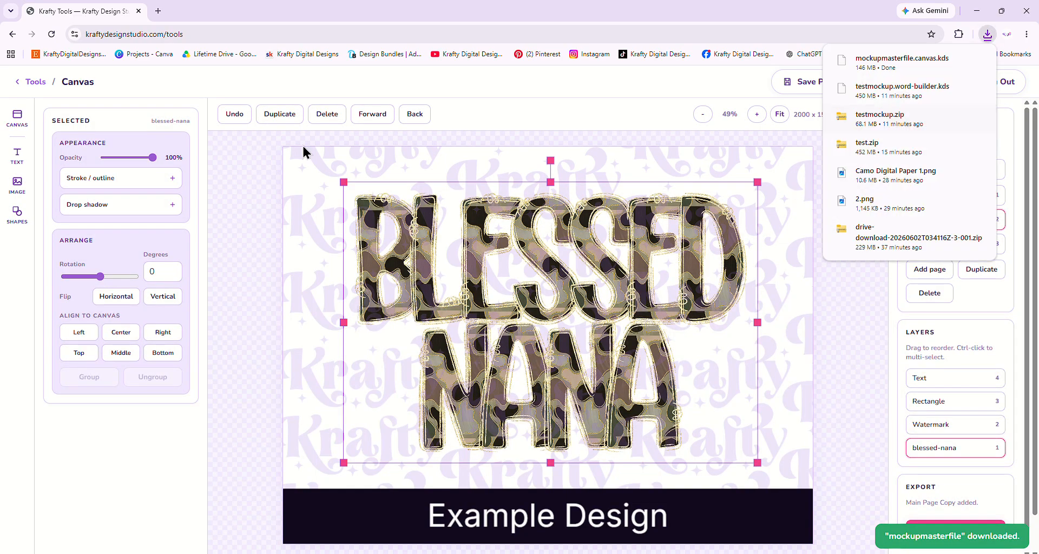
Reload the site, reopen the Canvas tool and load the mockupmasterfile project from the Downloads folder.
{"action": "left_click", "coordinate": [51, 34]}
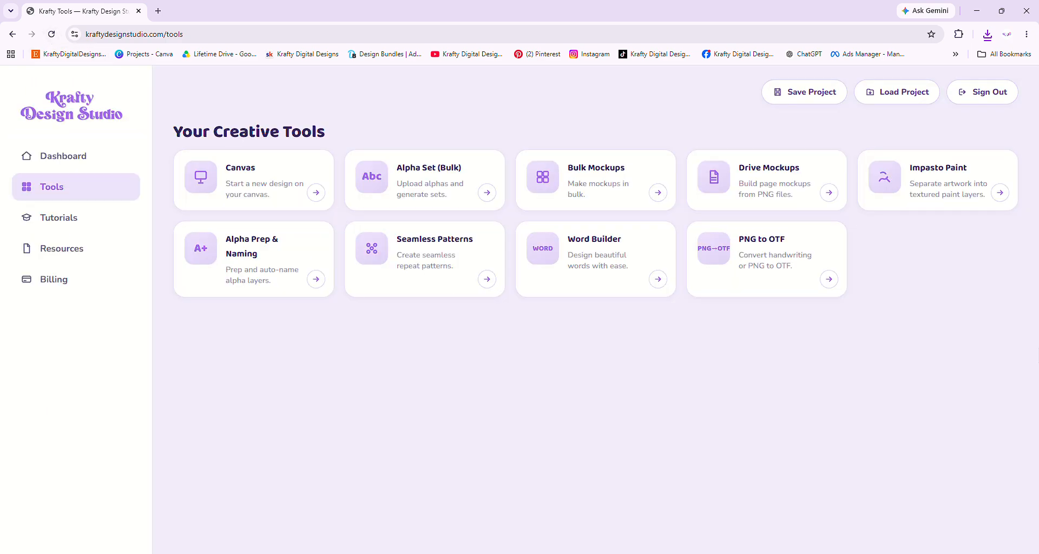
{"action": "left_click", "coordinate": [244, 202]}
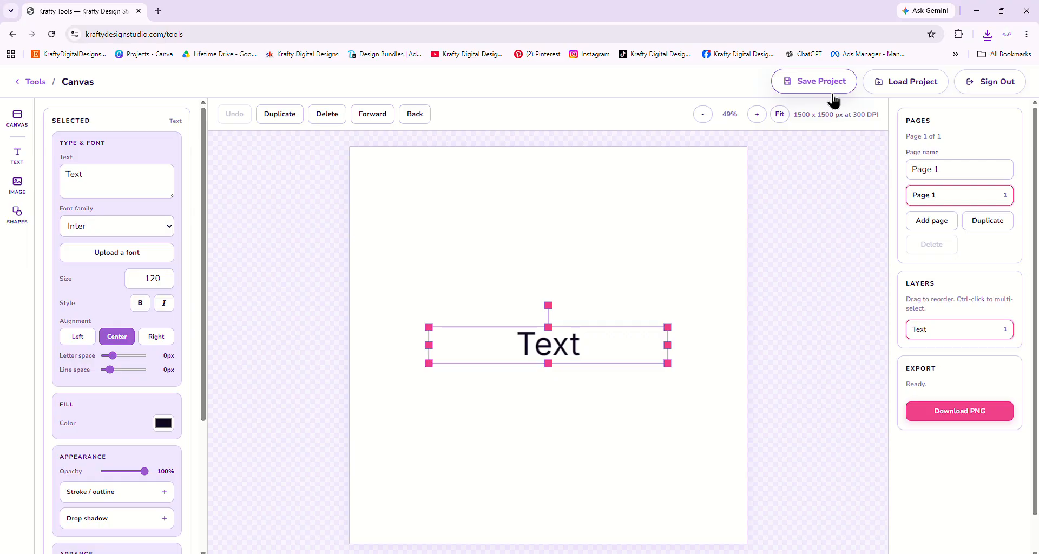
{"action": "left_click", "coordinate": [870, 86]}
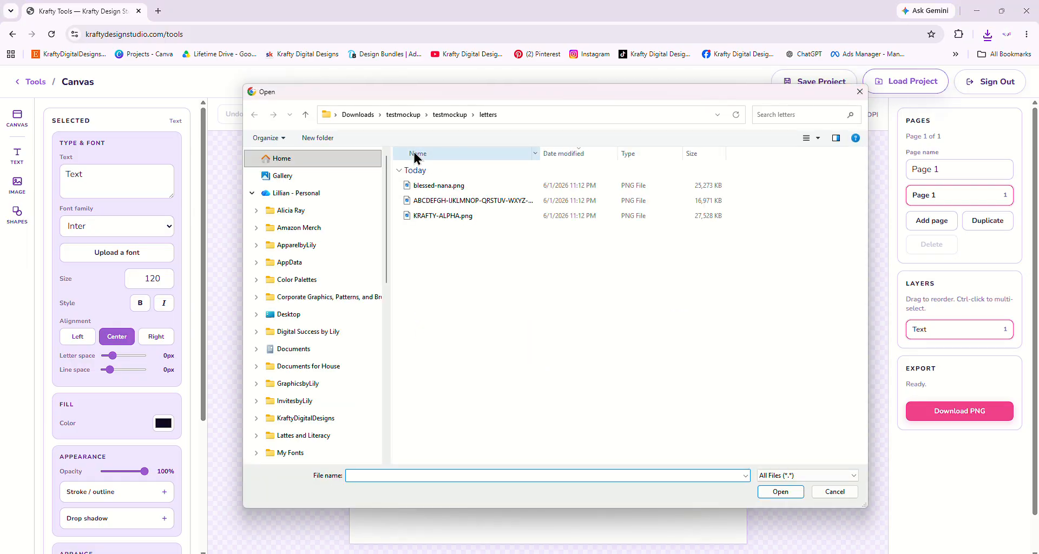
{"action": "left_click", "coordinate": [356, 115]}
{"action": "scroll", "coordinate": [591, 264], "scroll_direction": "up", "scroll_amount": 5}
{"action": "double_click", "coordinate": [452, 209]}
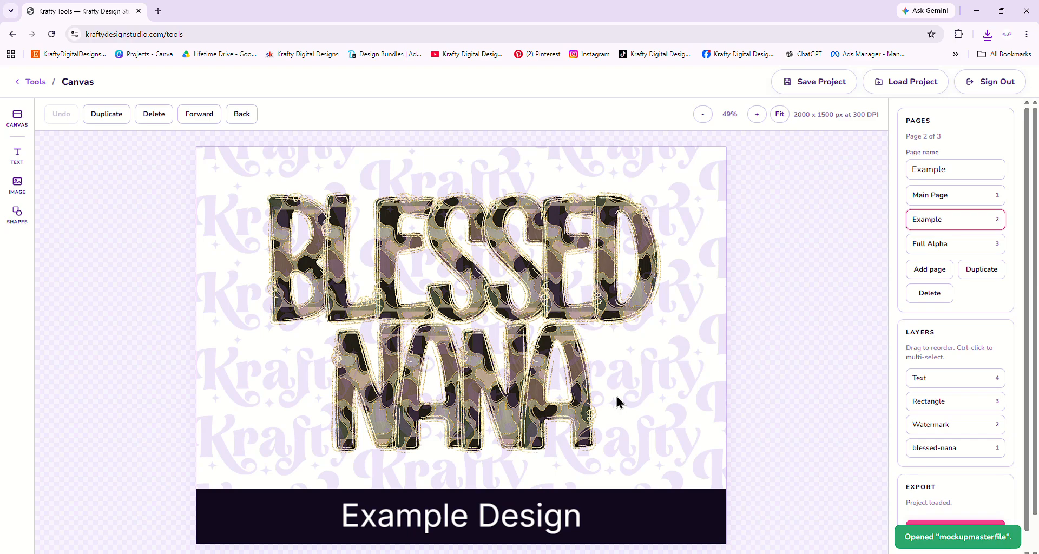
Go through the loaded project's pages to Full Alpha and download that page as a PNG.
{"action": "left_click", "coordinate": [952, 200]}
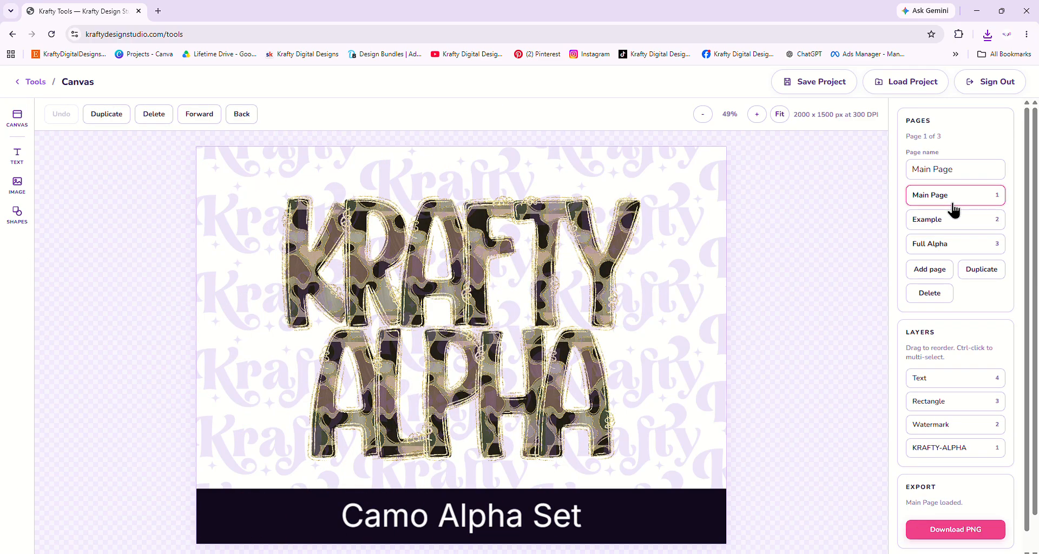
{"action": "left_click", "coordinate": [950, 222]}
{"action": "left_click", "coordinate": [946, 246]}
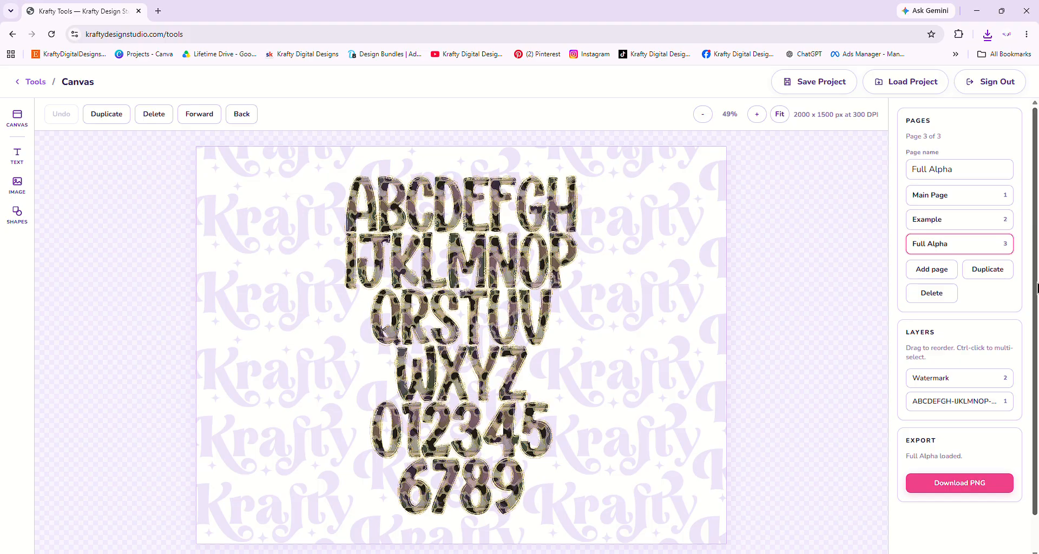
{"action": "scroll", "coordinate": [1037, 287], "scroll_direction": "down", "scroll_amount": 1}
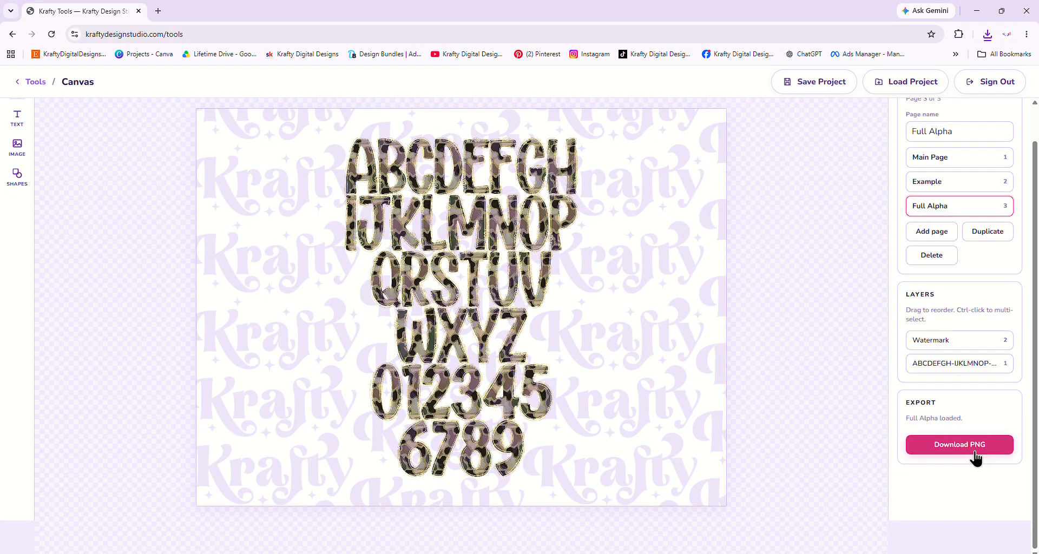
{"action": "left_click", "coordinate": [975, 457]}
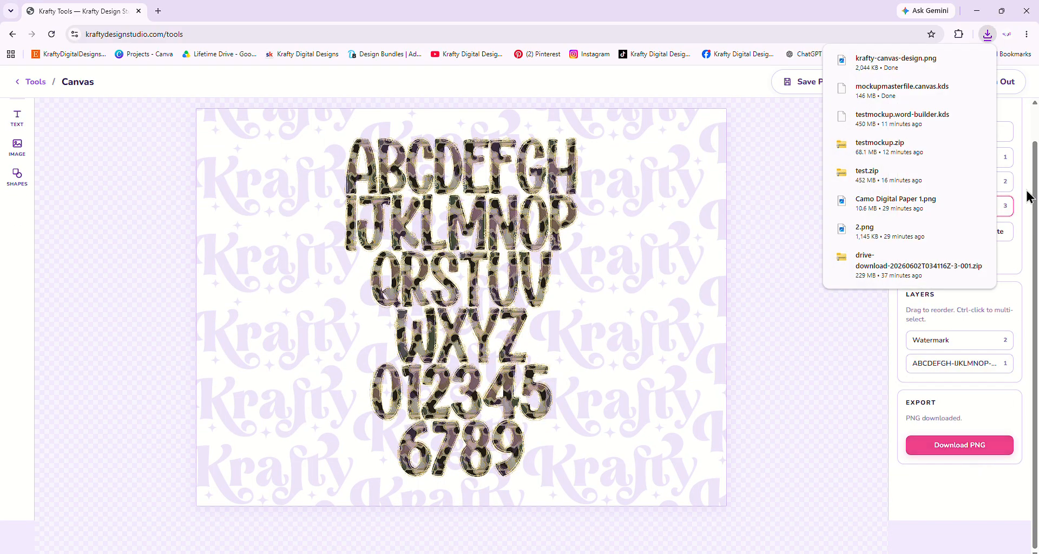
Download the Example page and the Main Page as separate PNG files.
{"action": "left_click", "coordinate": [980, 183]}
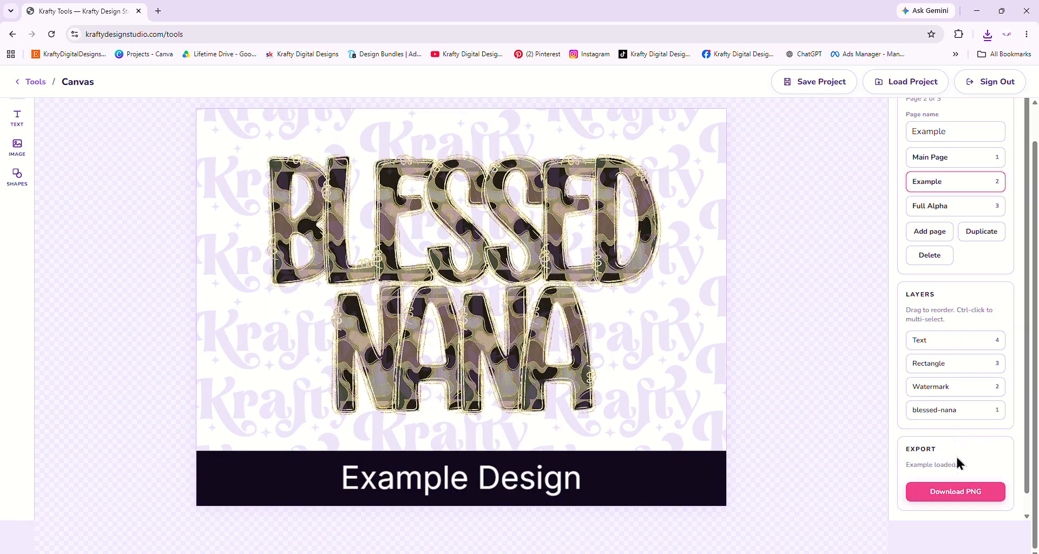
{"action": "left_click", "coordinate": [955, 491]}
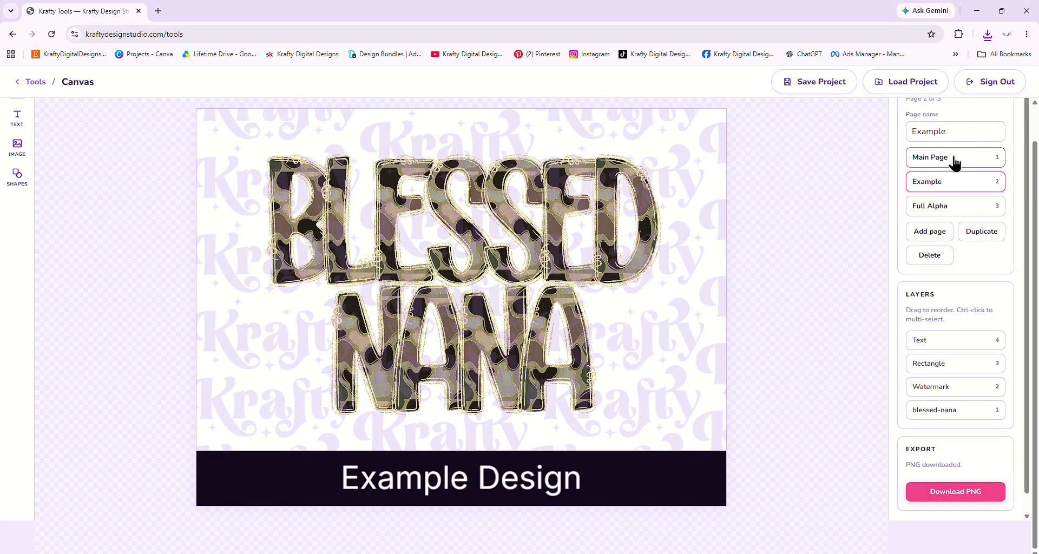
{"action": "left_click", "coordinate": [954, 158]}
{"action": "left_click", "coordinate": [941, 492]}
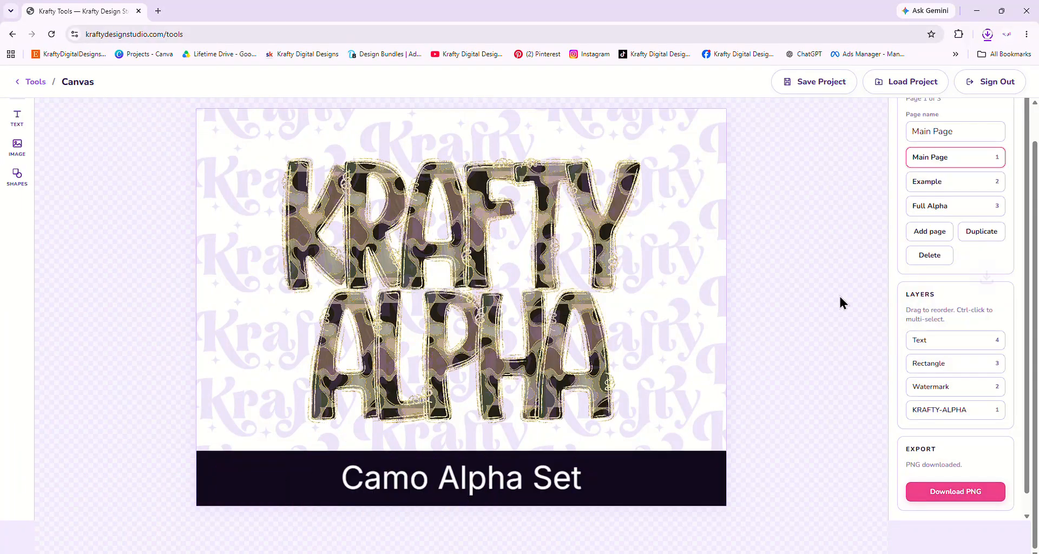
{"action": "scroll", "coordinate": [811, 268], "scroll_direction": "up", "scroll_amount": 1}
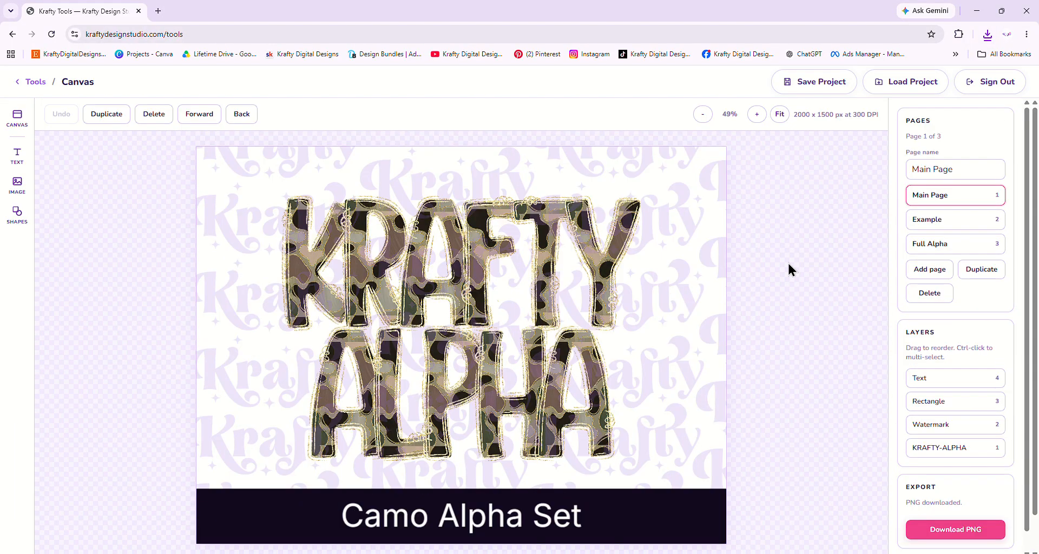
Try moving and shrinking the watermark on the Main Page, and undo both changes.
{"action": "left_click", "coordinate": [718, 247]}
{"action": "left_click_drag", "start_coordinate": [744, 236], "coordinate": [747, 253]}
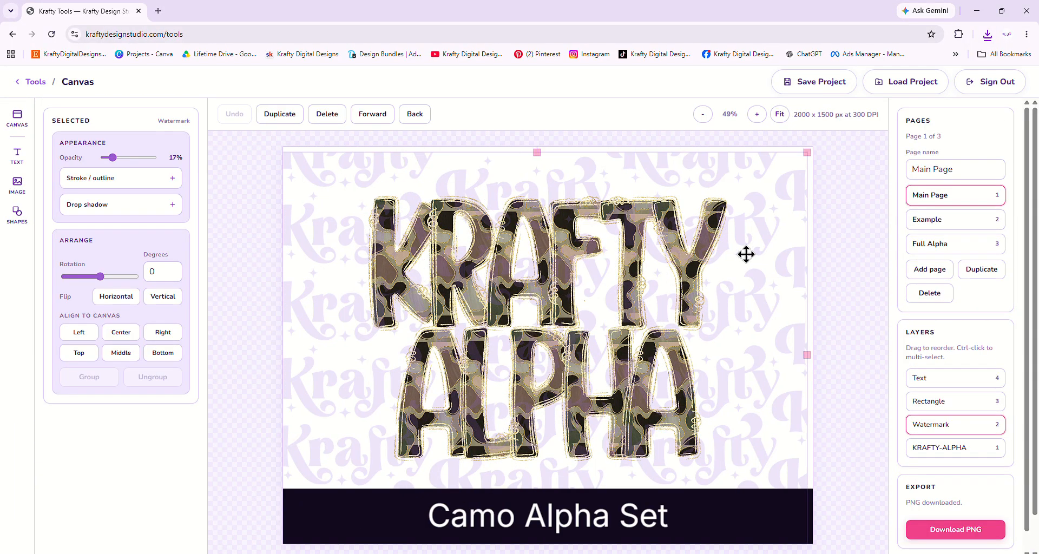
{"action": "left_click_drag", "start_coordinate": [793, 163], "coordinate": [758, 191]}
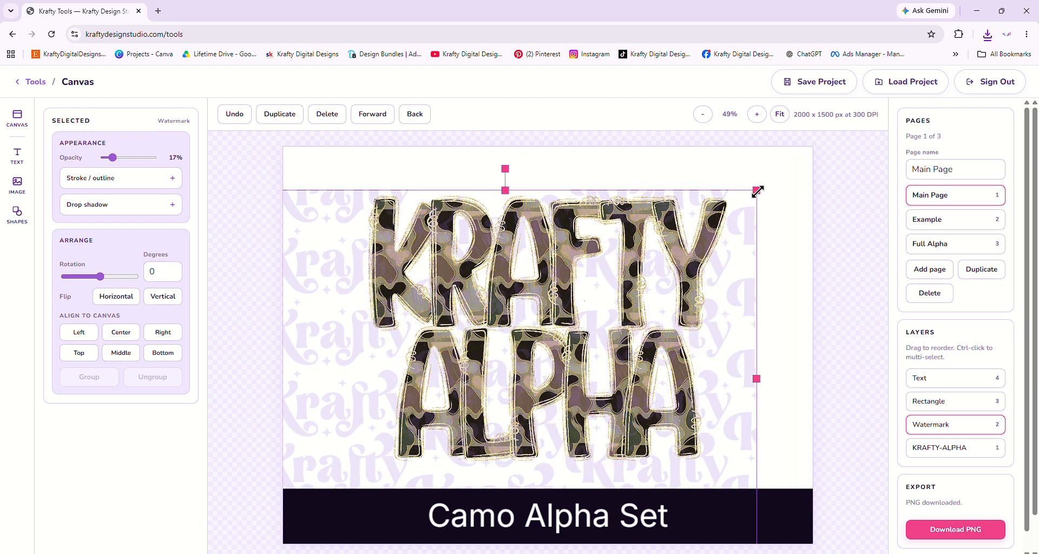
{"action": "left_click", "coordinate": [243, 118]}
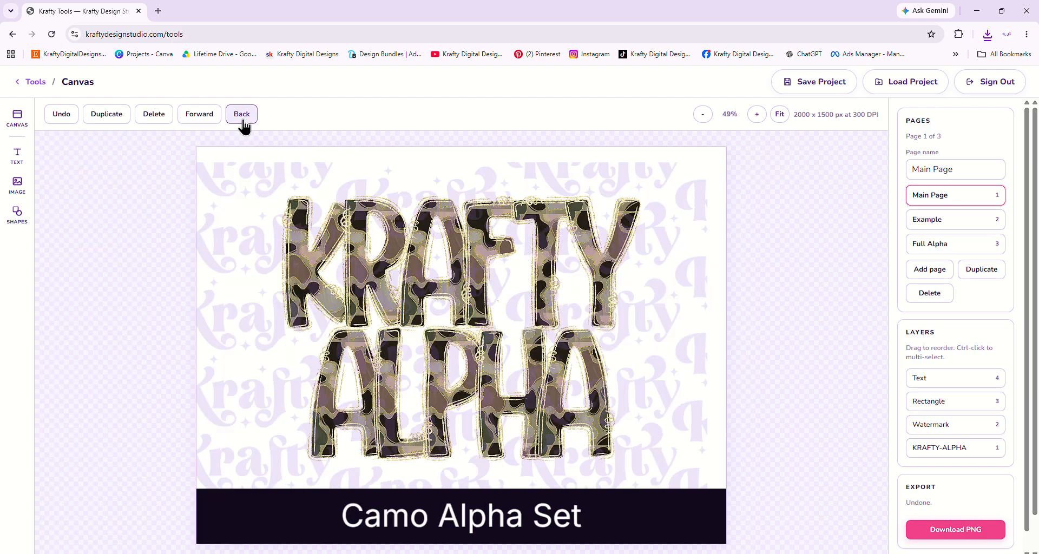
{"action": "left_click", "coordinate": [51, 119]}
{"action": "left_click", "coordinate": [18, 122]}
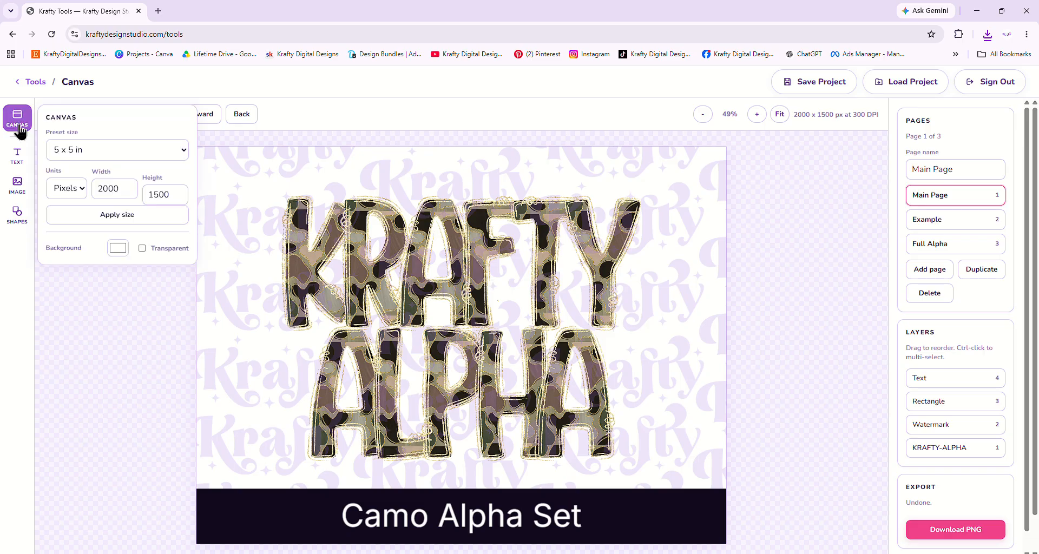
{"action": "left_click", "coordinate": [19, 125]}
{"action": "left_click", "coordinate": [262, 294]}
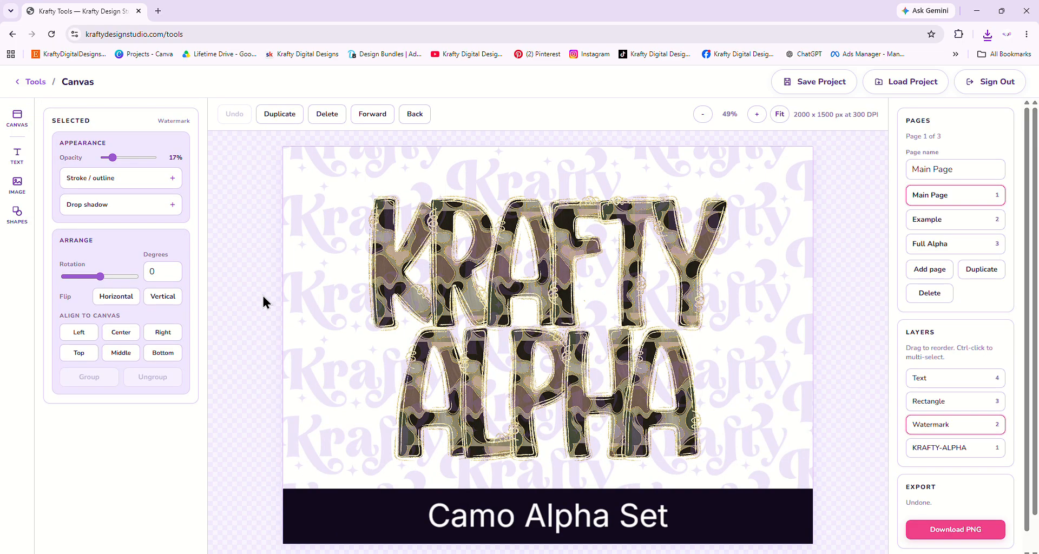
Review the Example, Main Page and Full Alpha mockups, returning to Main Page at the end.
{"action": "left_click", "coordinate": [947, 221]}
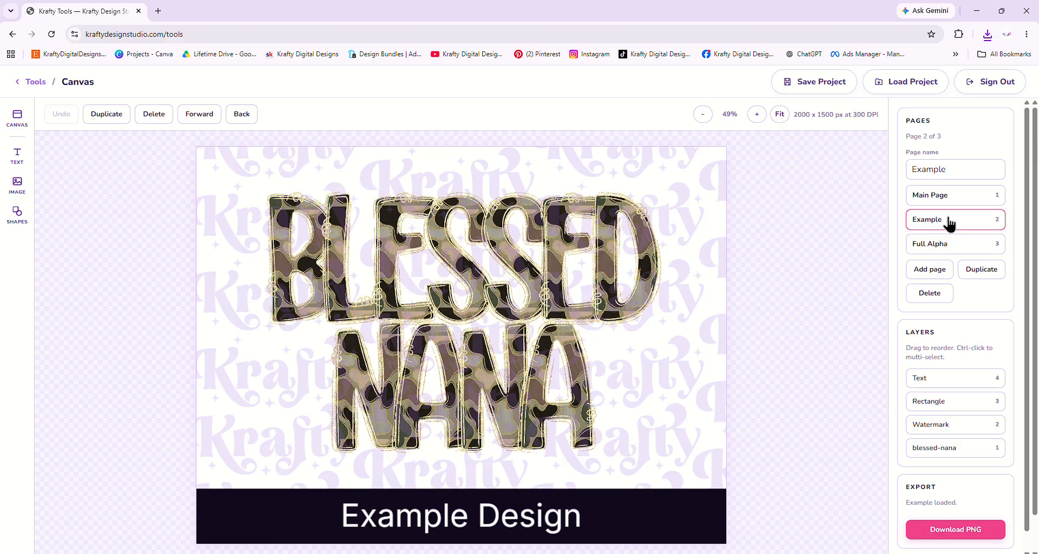
{"action": "left_click", "coordinate": [959, 200]}
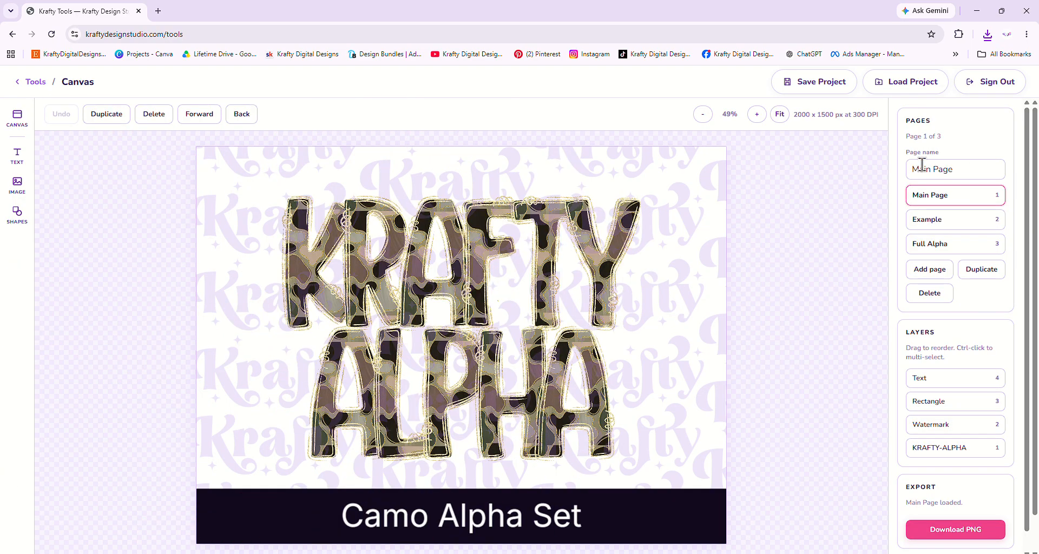
{"action": "left_click", "coordinate": [958, 243]}
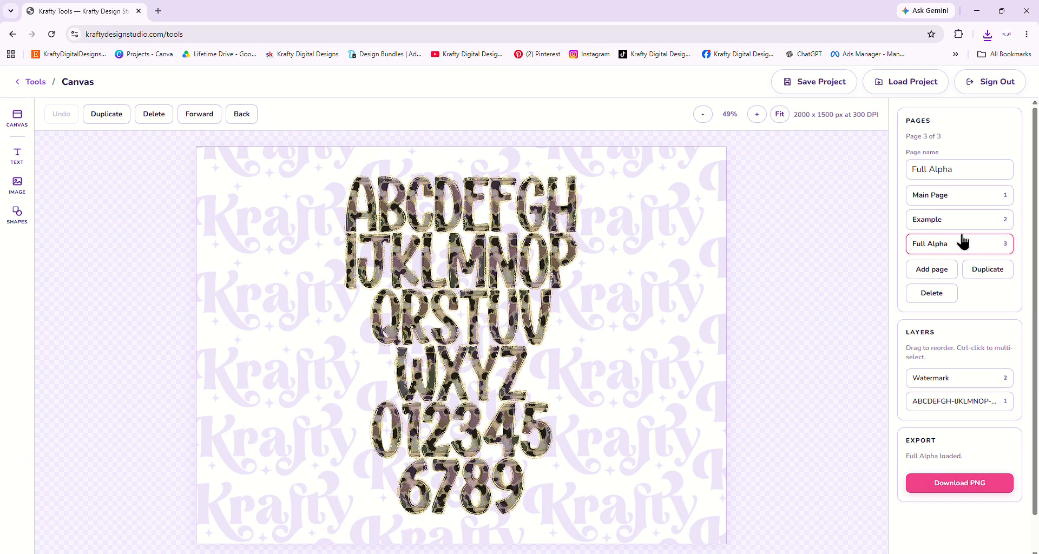
{"action": "mouse_move", "coordinate": [1035, 208]}
{"action": "left_mouse_down"}
{"action": "mouse_move", "coordinate": [1033, 238]}
{"action": "mouse_move", "coordinate": [1030, 217]}
{"action": "left_mouse_up"}
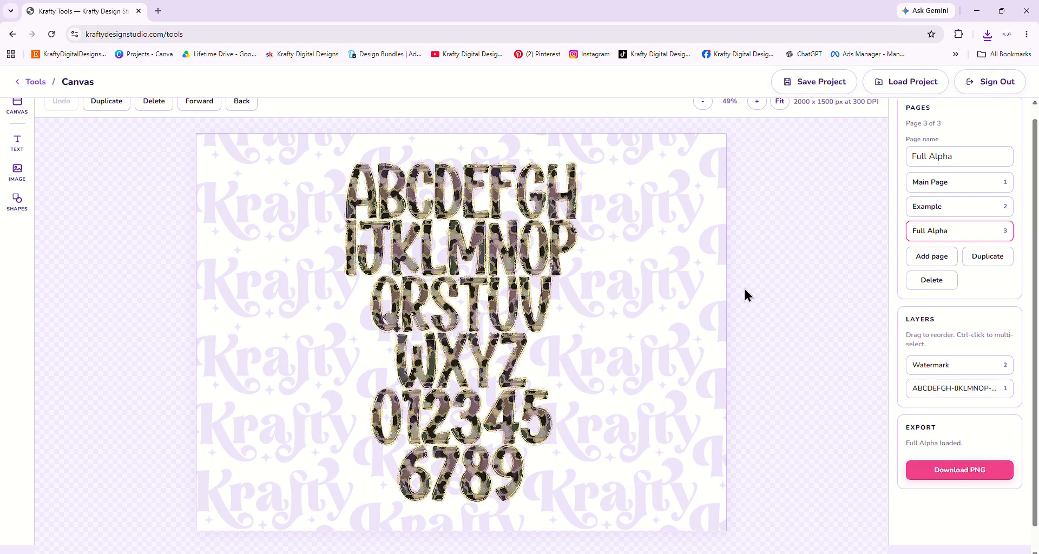
{"action": "left_click_drag", "start_coordinate": [1031, 176], "coordinate": [974, 150]}
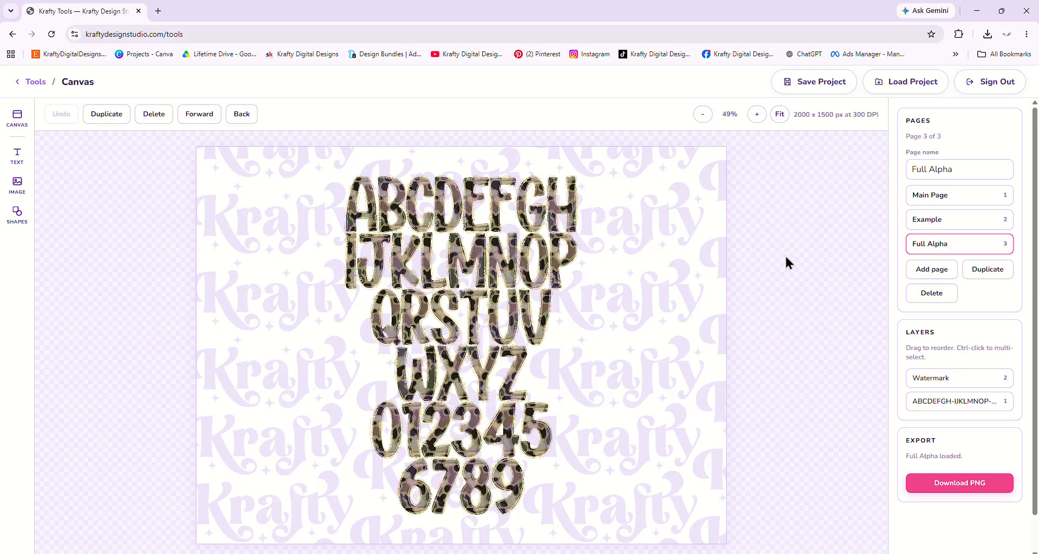
{"action": "left_click", "coordinate": [959, 200]}
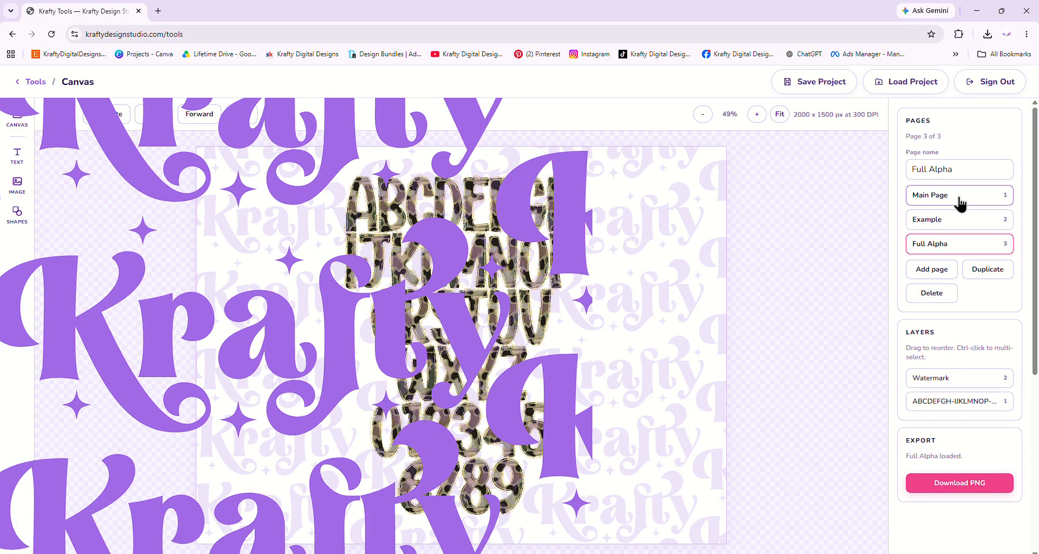